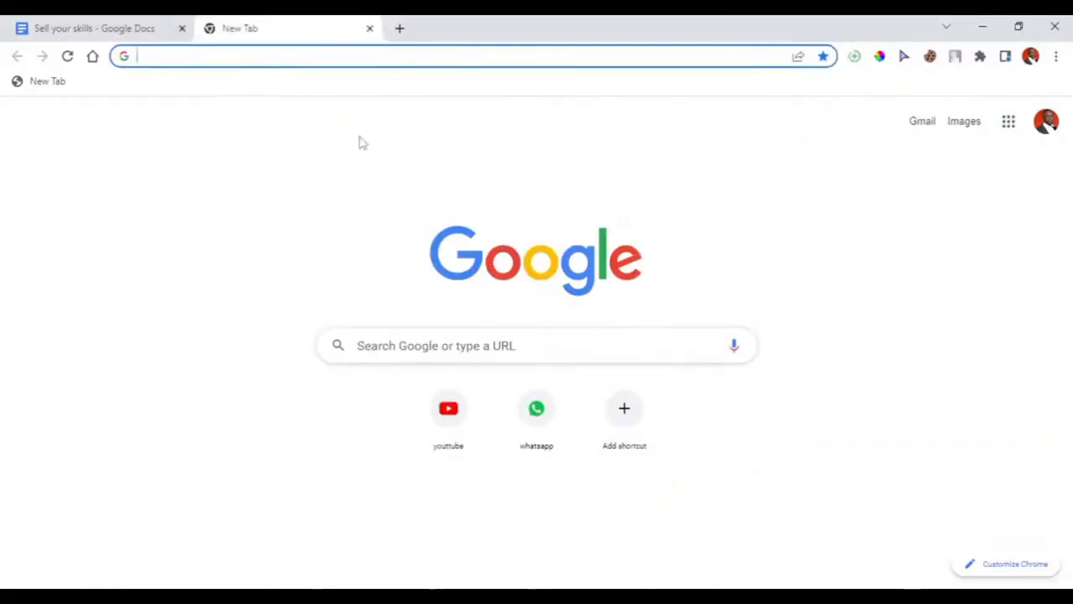
Search Google for 'obs' from the Chrome address bar
{"action": "type", "text": "obs"}
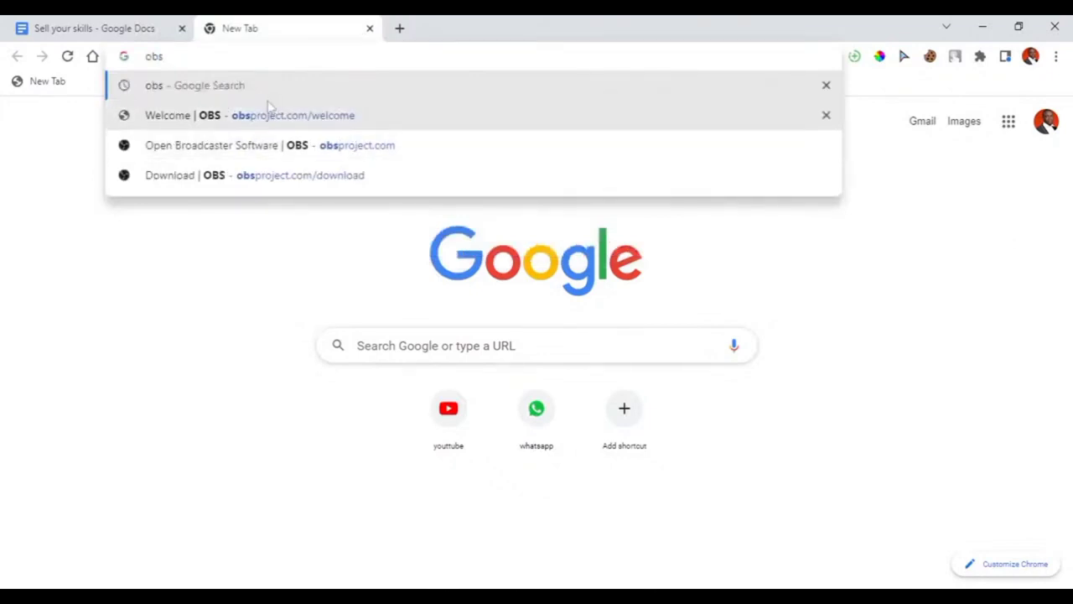
{"action": "key", "text": "Return"}
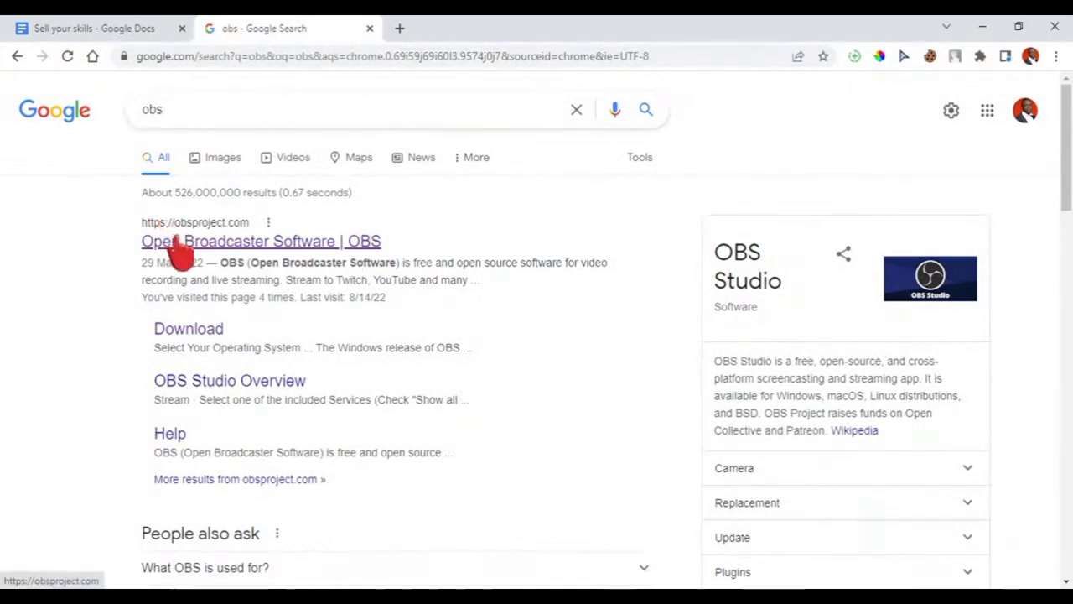
Open the OBS Project site and start the OBS Studio Windows installer download
{"action": "left_click", "coordinate": [228, 251]}
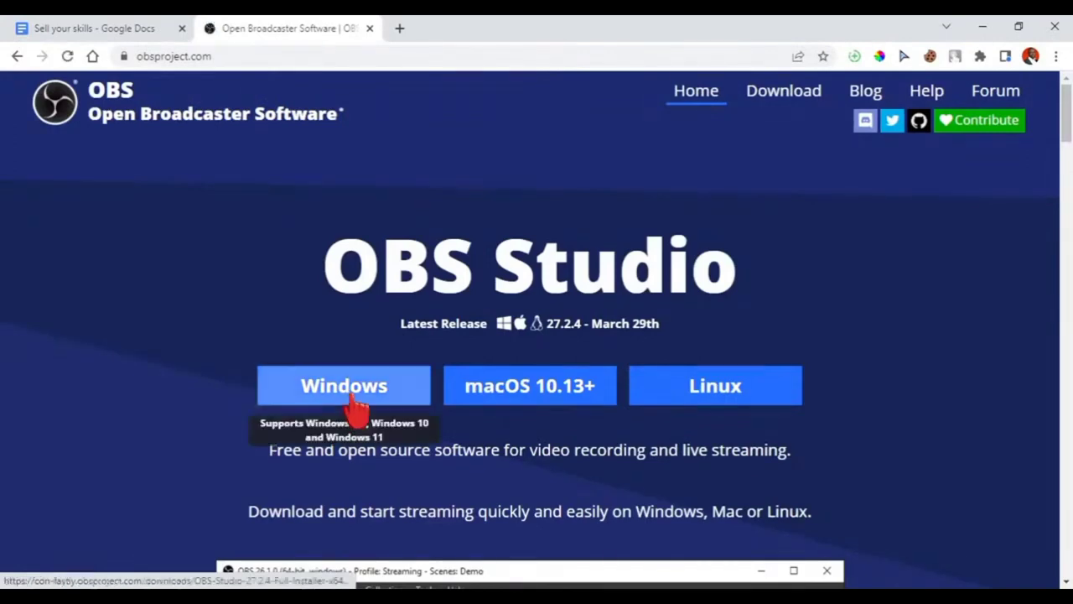
{"action": "scroll", "coordinate": [872, 333], "scroll_direction": "down", "scroll_amount": 2}
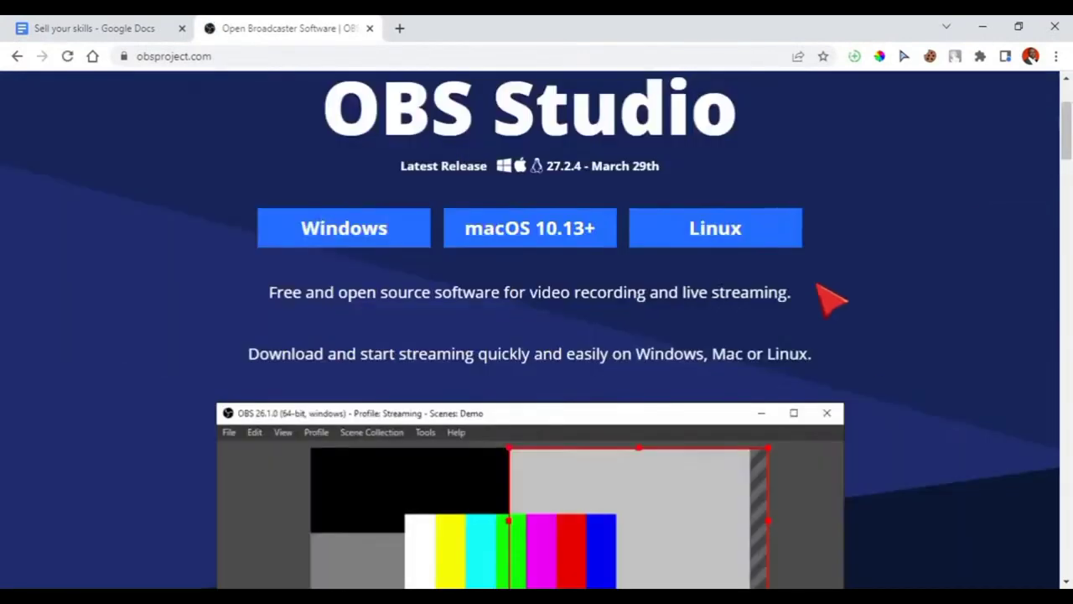
{"action": "scroll", "coordinate": [830, 298], "scroll_direction": "up", "scroll_amount": 2}
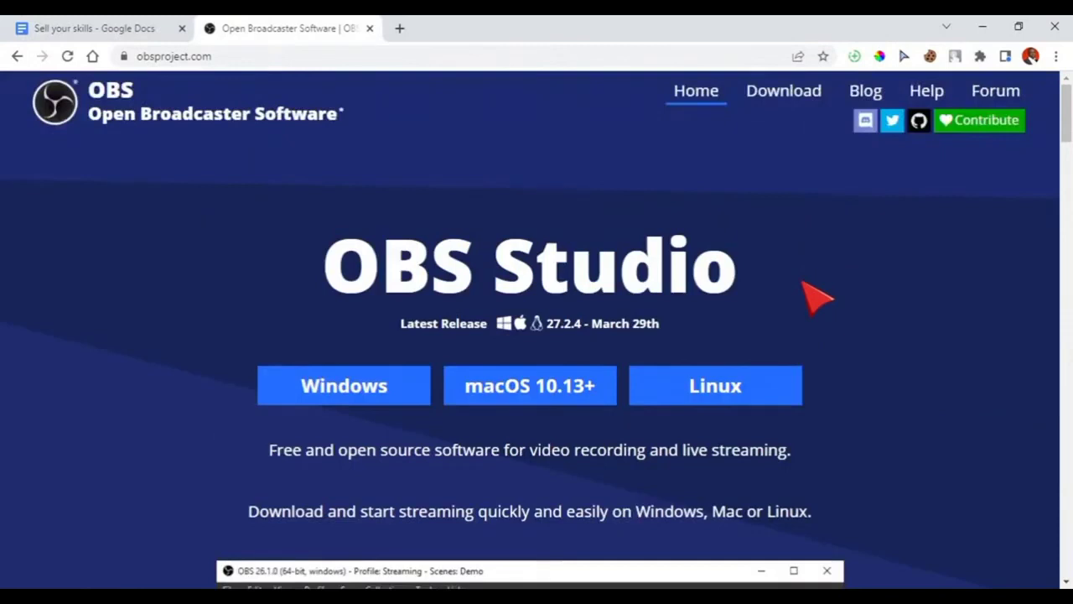
{"action": "scroll", "coordinate": [333, 225], "scroll_direction": "down", "scroll_amount": 3}
{"action": "scroll", "coordinate": [332, 225], "scroll_direction": "up", "scroll_amount": 1}
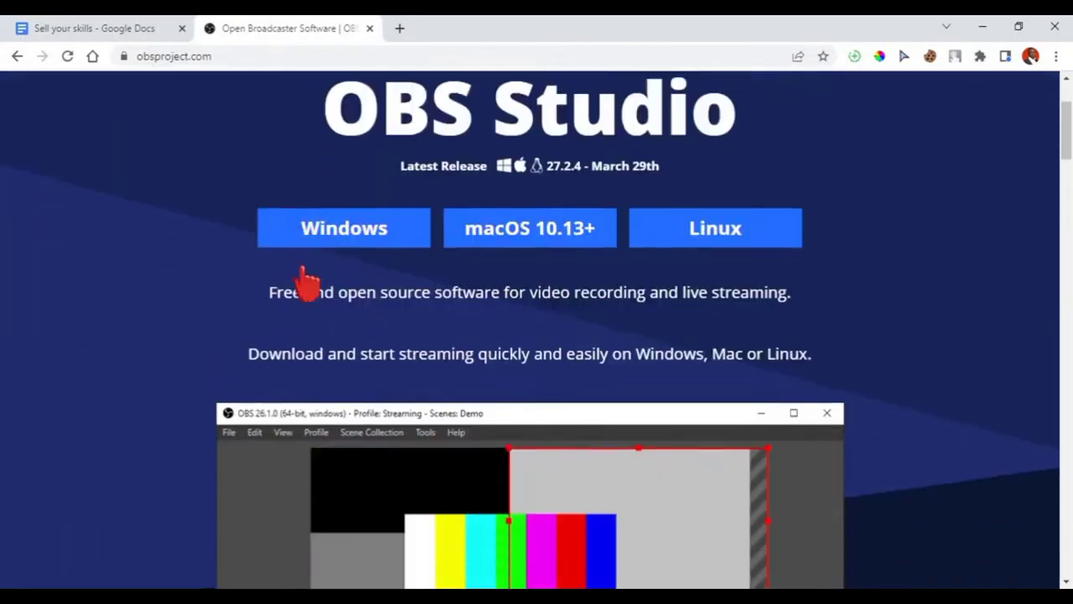
{"action": "left_click", "coordinate": [369, 233]}
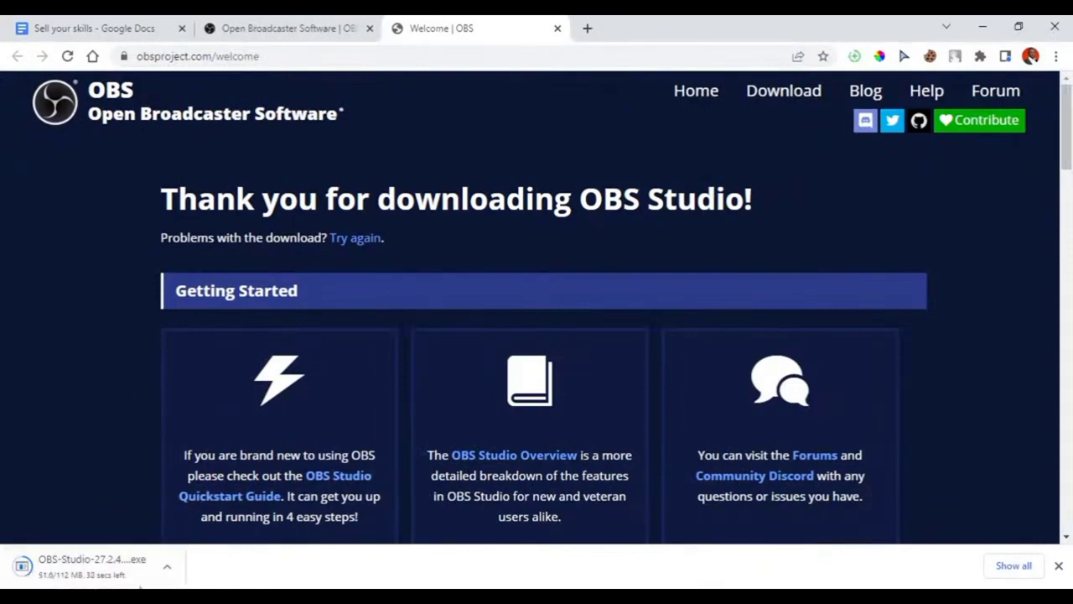
Pause the in-progress OBS-Studio-27.2.4 download from its download-bar menu
{"action": "left_click", "coordinate": [167, 566]}
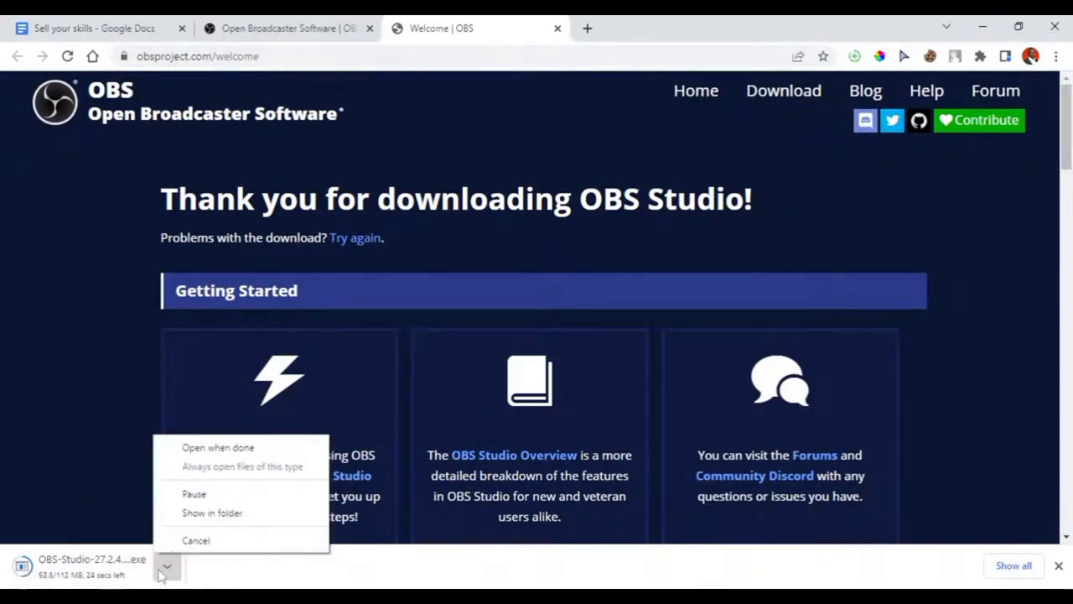
{"action": "left_click", "coordinate": [197, 494]}
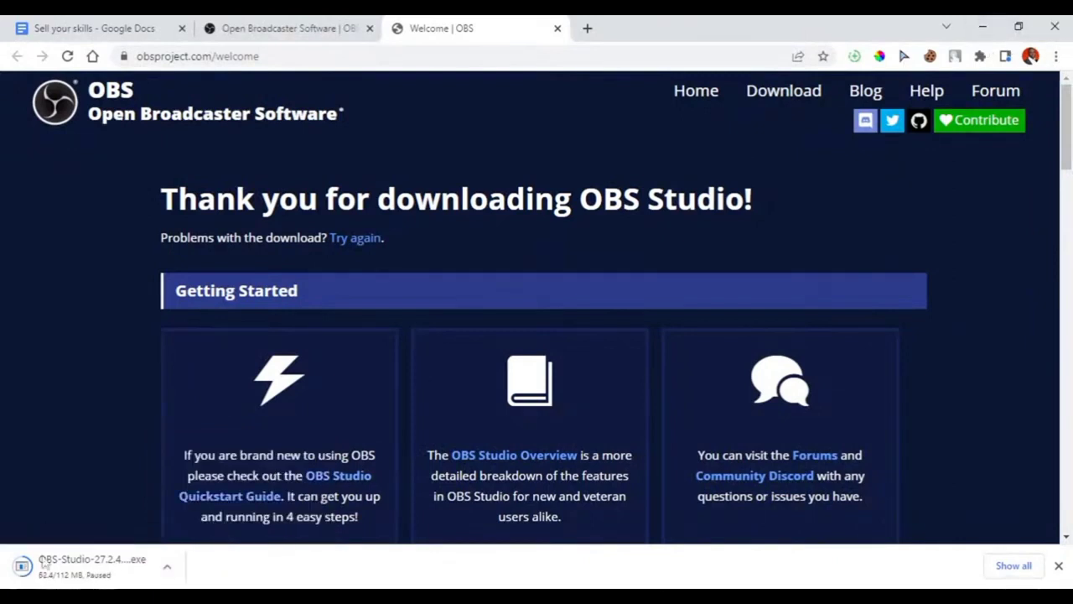
{"action": "right_click", "coordinate": [88, 571]}
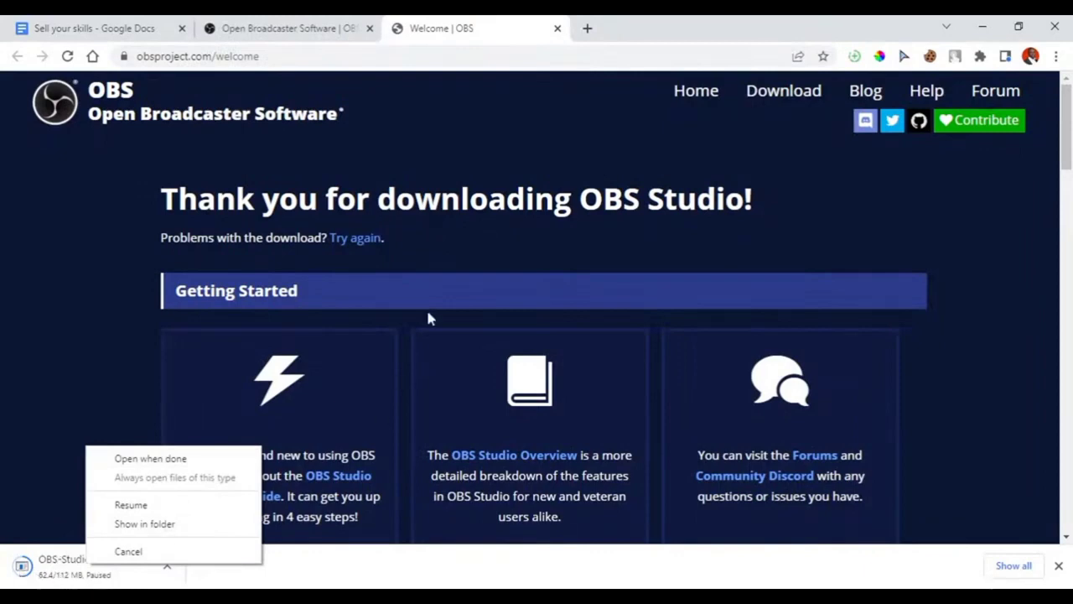
Go to Chrome's Downloads page and launch the finished OBS Studio installer
{"action": "left_click", "coordinate": [1056, 57]}
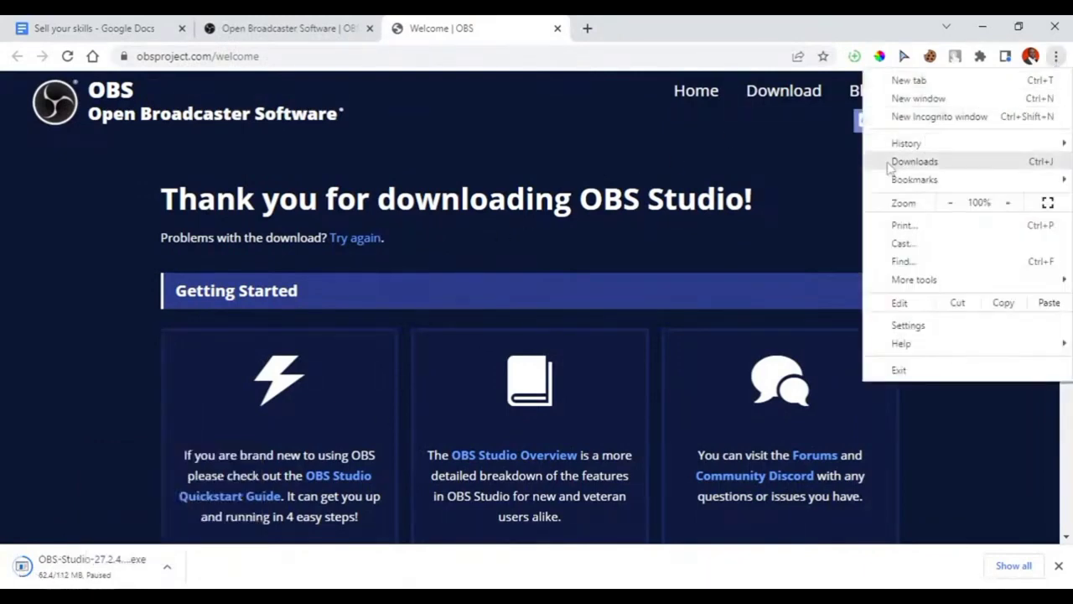
{"action": "left_click", "coordinate": [914, 162]}
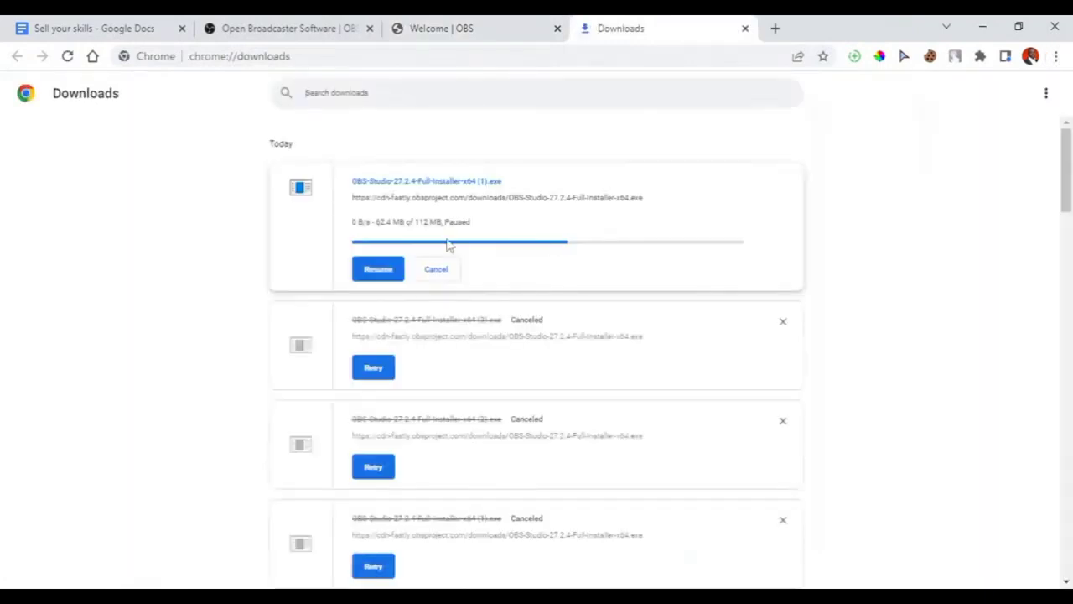
{"action": "scroll", "coordinate": [438, 247], "scroll_direction": "down", "scroll_amount": 1}
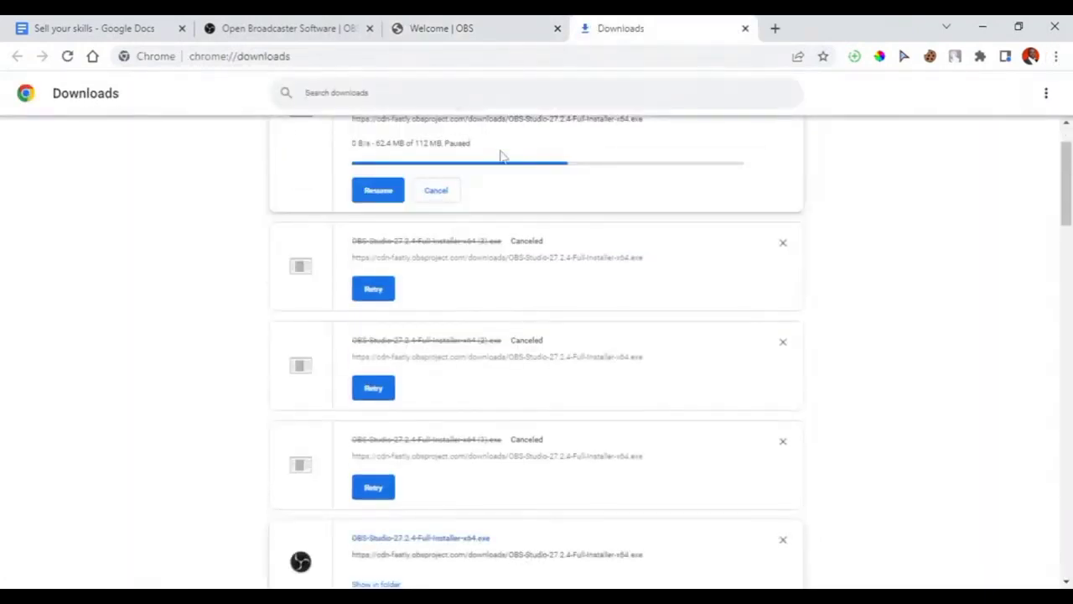
{"action": "scroll", "coordinate": [443, 240], "scroll_direction": "down", "scroll_amount": 2}
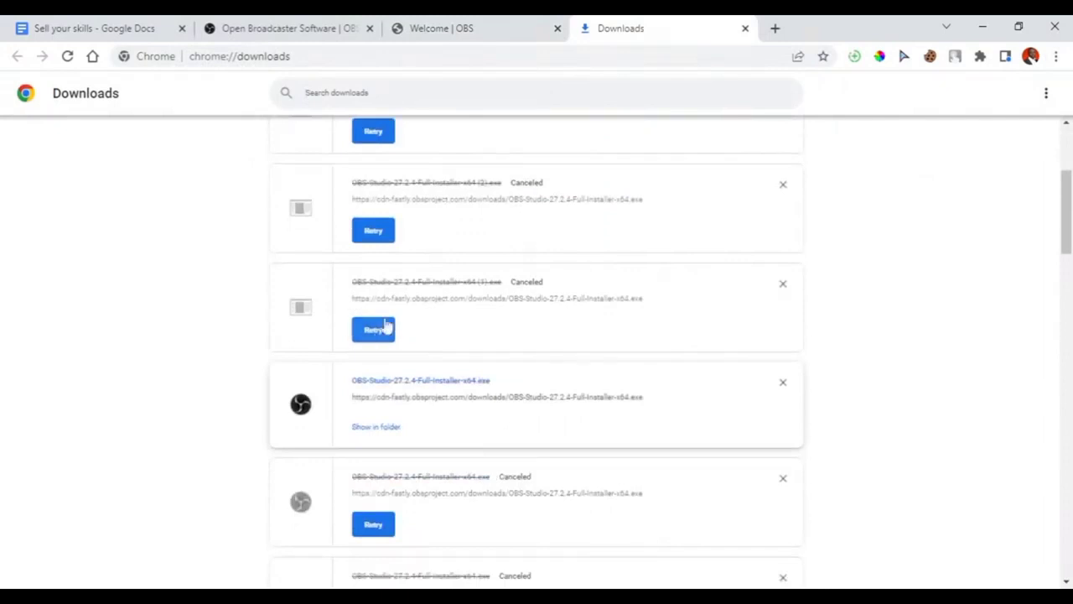
{"action": "scroll", "coordinate": [377, 393], "scroll_direction": "down", "scroll_amount": 2}
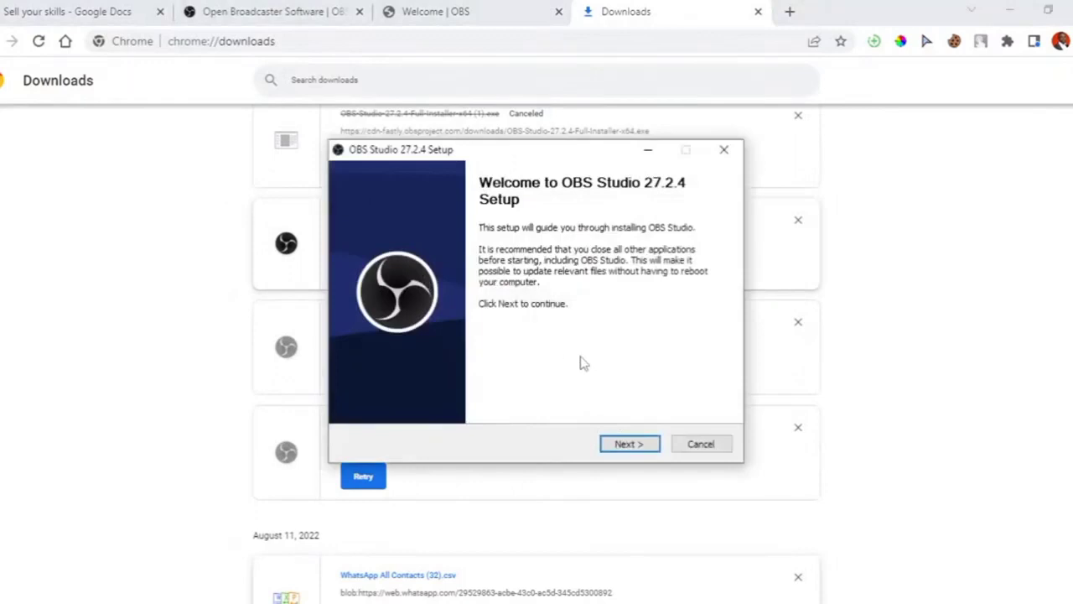
Get past the setup welcome screen, then cancel on the 'OBS Studio is already running' warning
{"action": "left_click", "coordinate": [630, 446]}
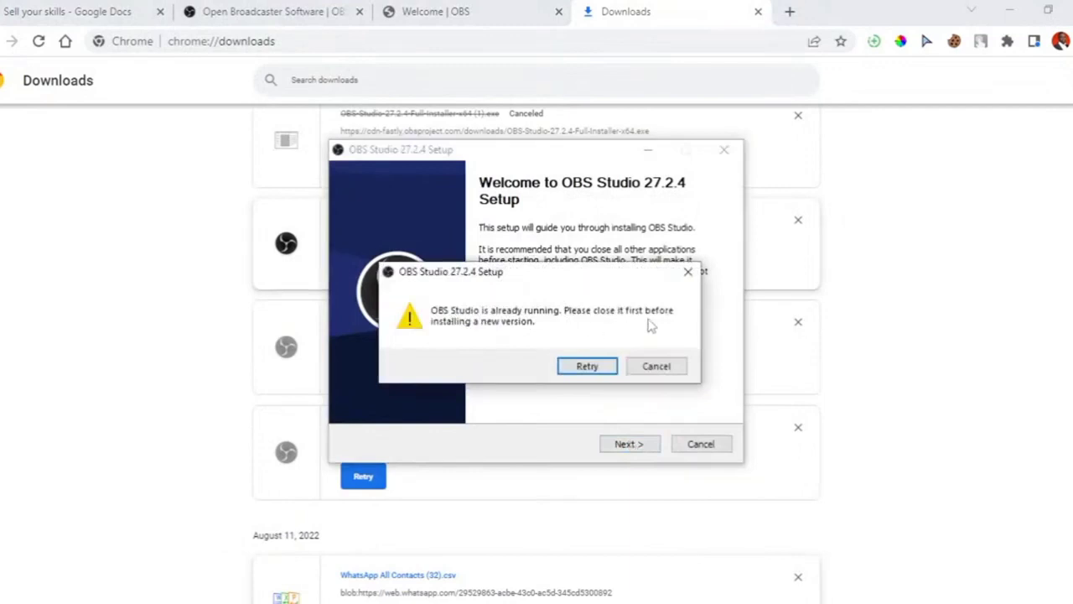
{"action": "left_click", "coordinate": [656, 369]}
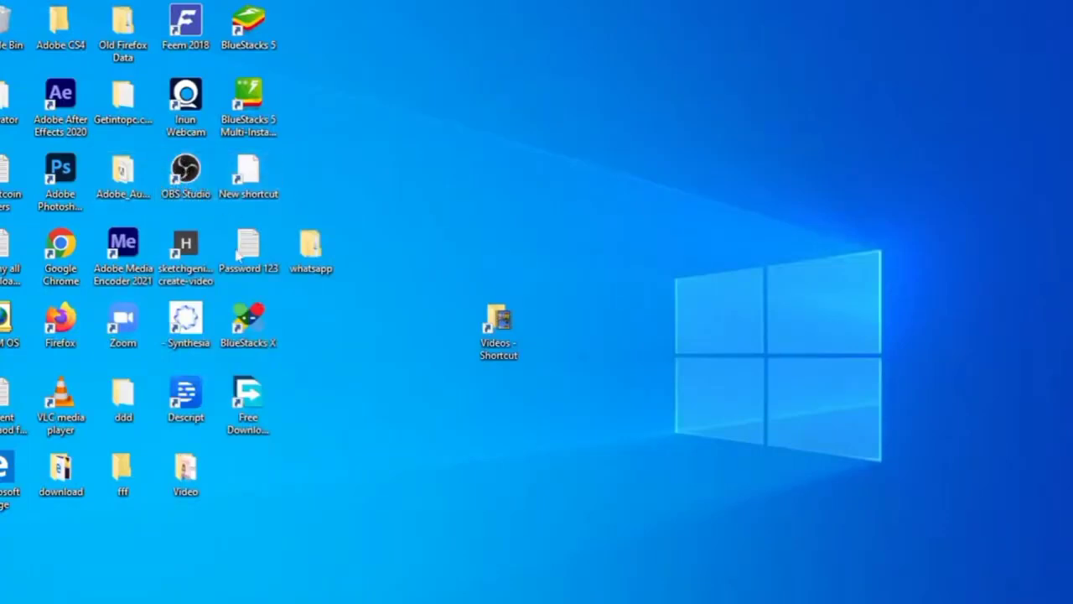
Launch OBS Studio from its desktop shortcut and dismiss the already-running warning
{"action": "double_click", "coordinate": [186, 172]}
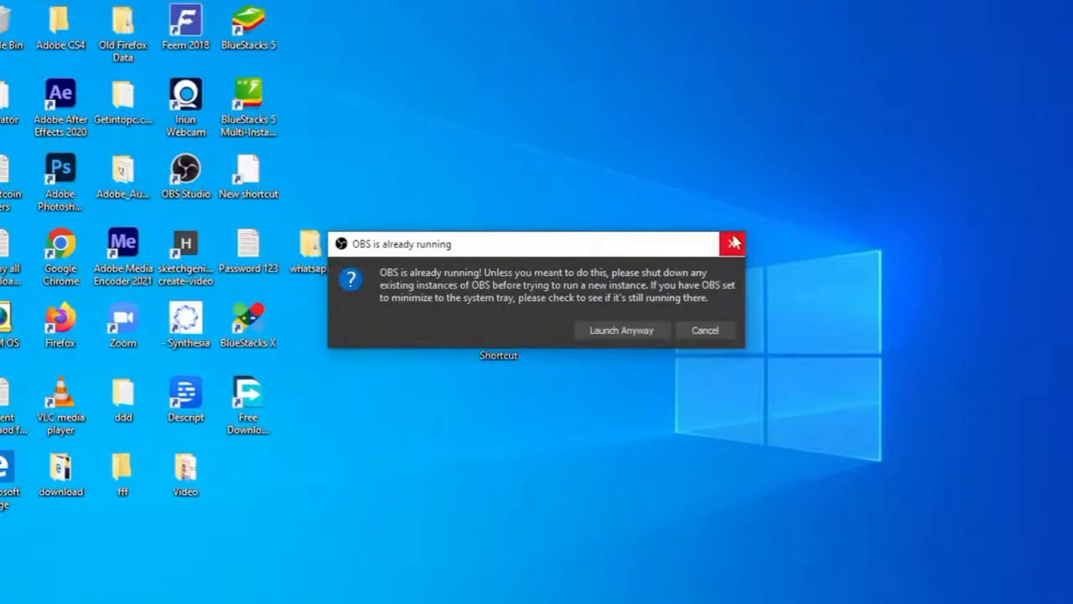
{"action": "left_click", "coordinate": [700, 334]}
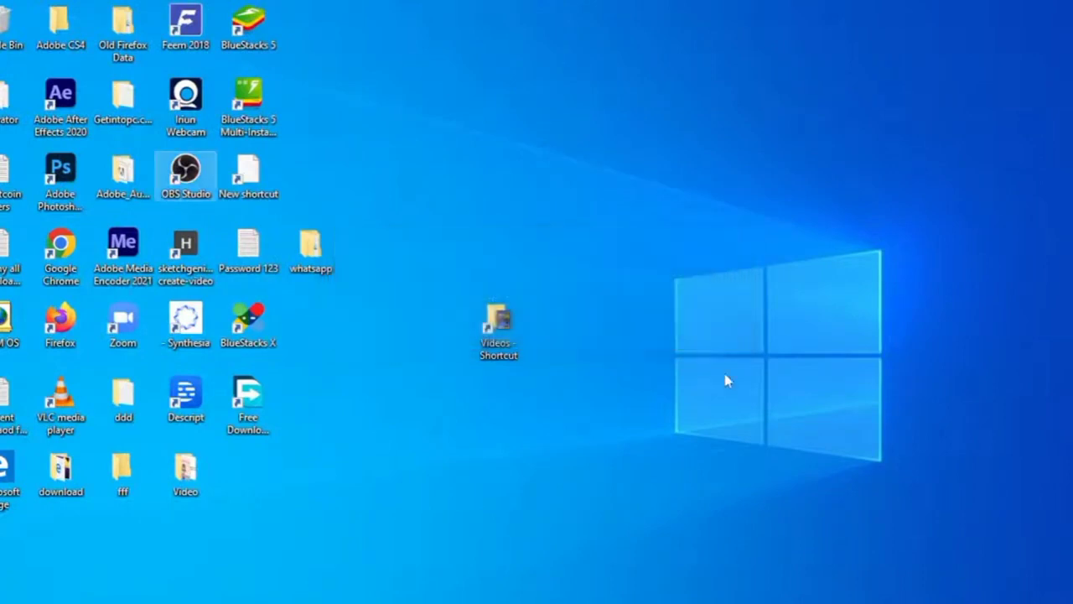
{"action": "mouse_move", "coordinate": [764, 599]}
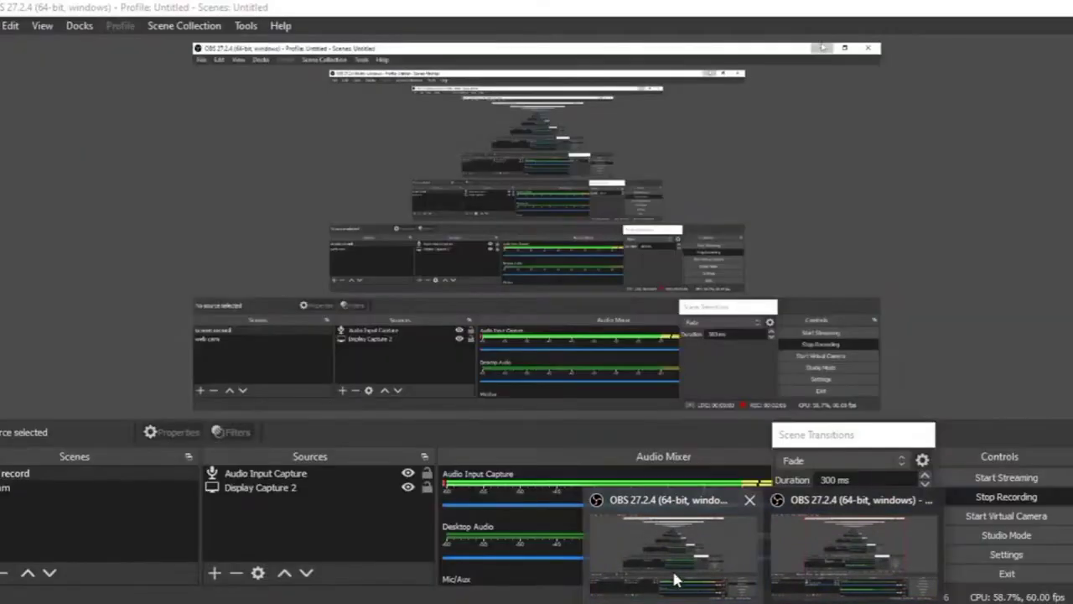
Switch to the second running OBS window from the taskbar previews
{"action": "left_click", "coordinate": [677, 569]}
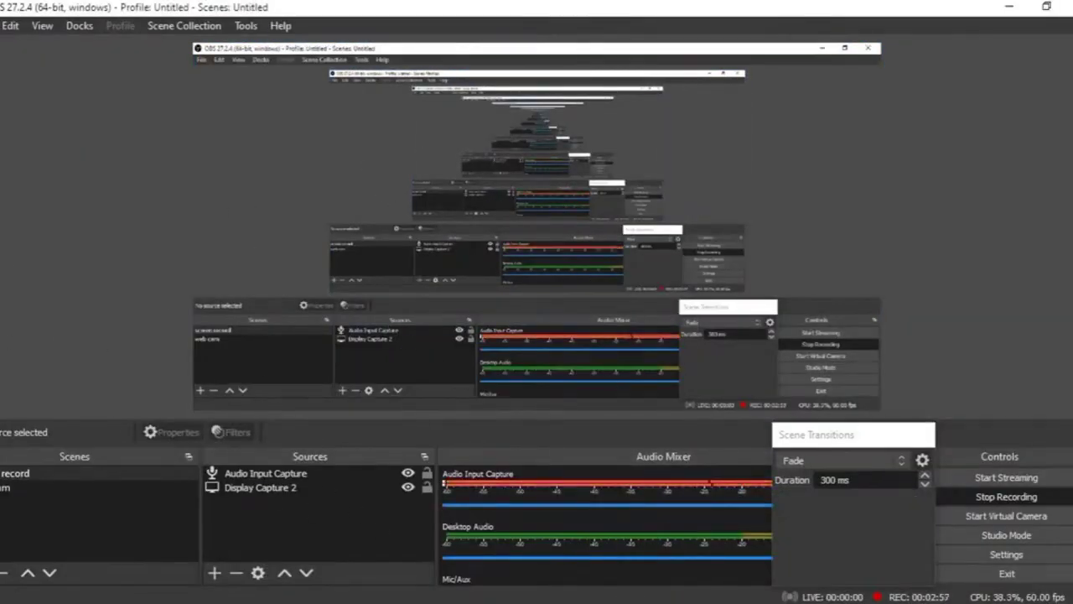
{"action": "mouse_move", "coordinate": [764, 599]}
{"action": "left_click", "coordinate": [827, 556]}
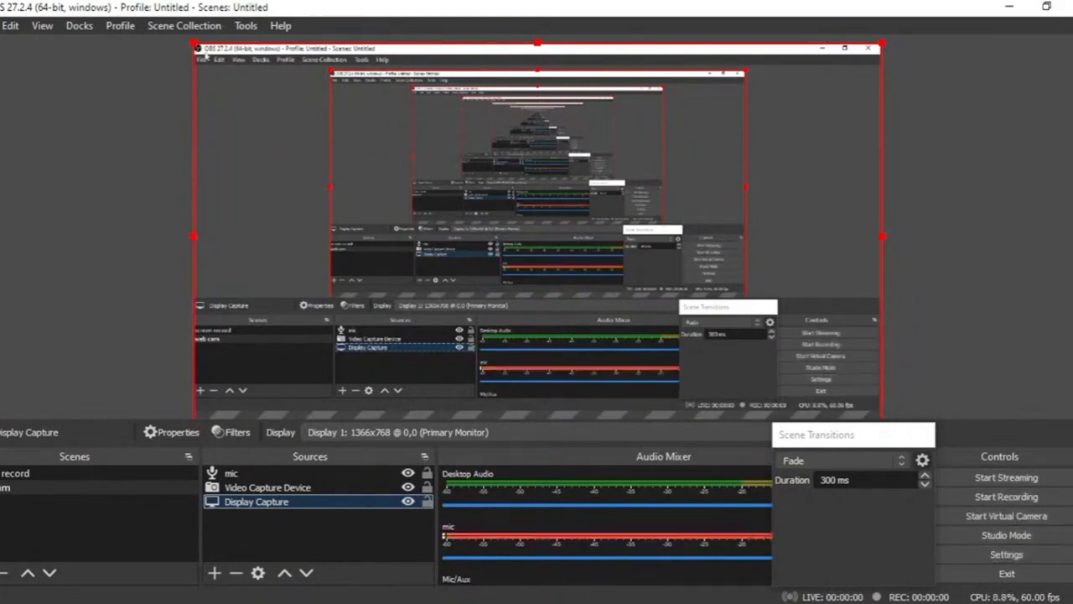
Review the Output settings, keeping the recording format as mp4, and close Settings
{"action": "left_click", "coordinate": [2, 25]}
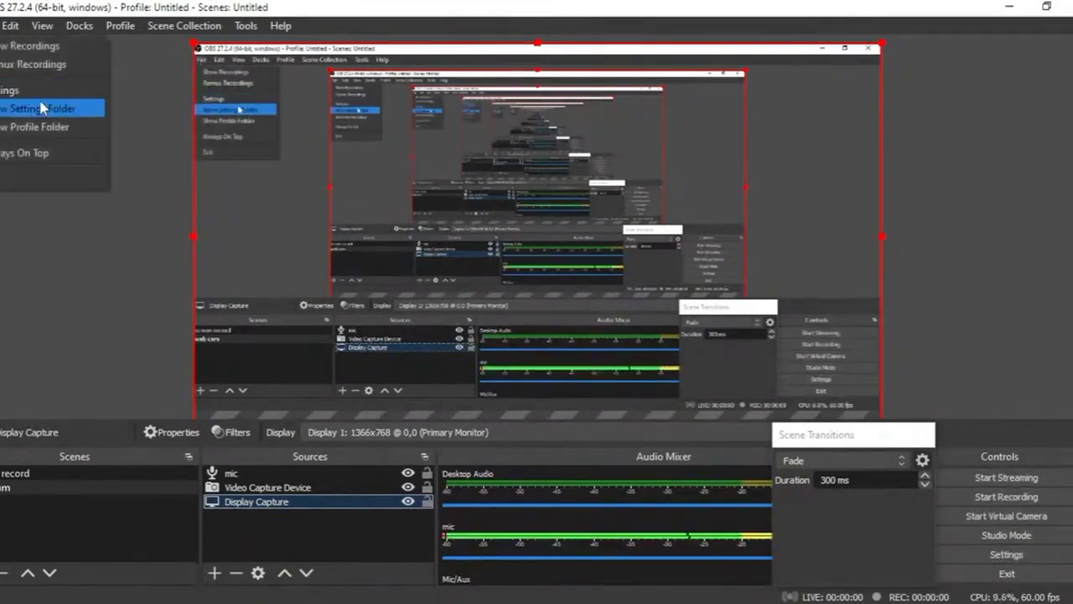
{"action": "left_click", "coordinate": [64, 90]}
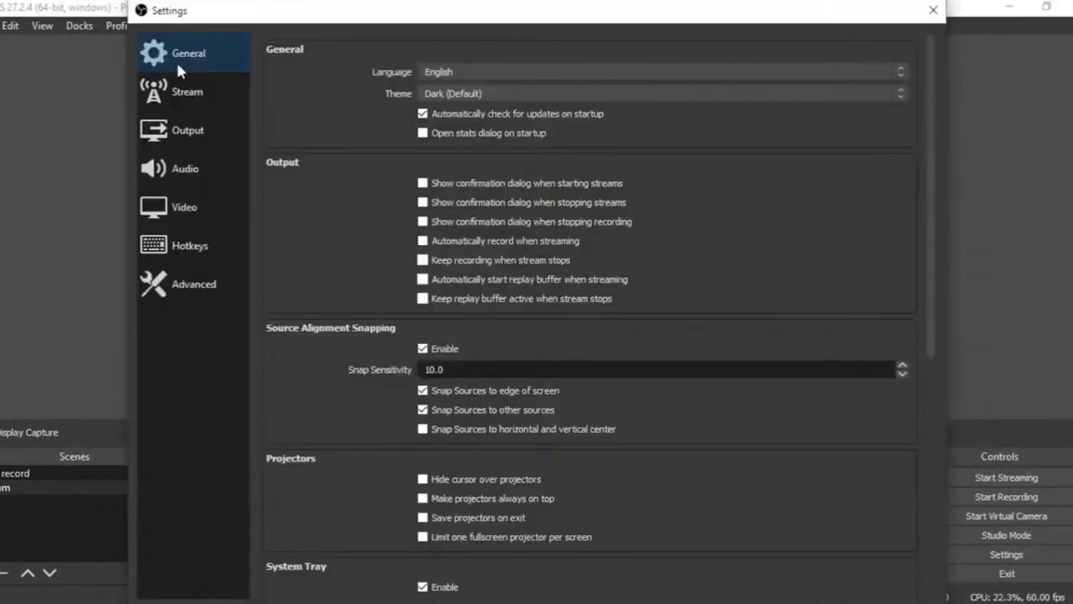
{"action": "left_click", "coordinate": [189, 134]}
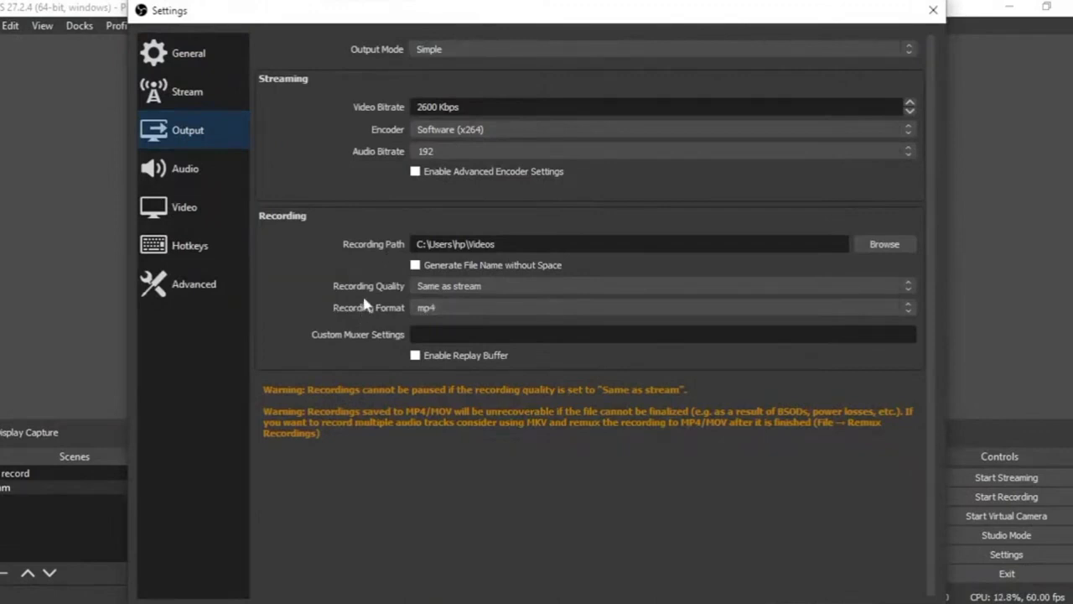
{"action": "left_click", "coordinate": [910, 307]}
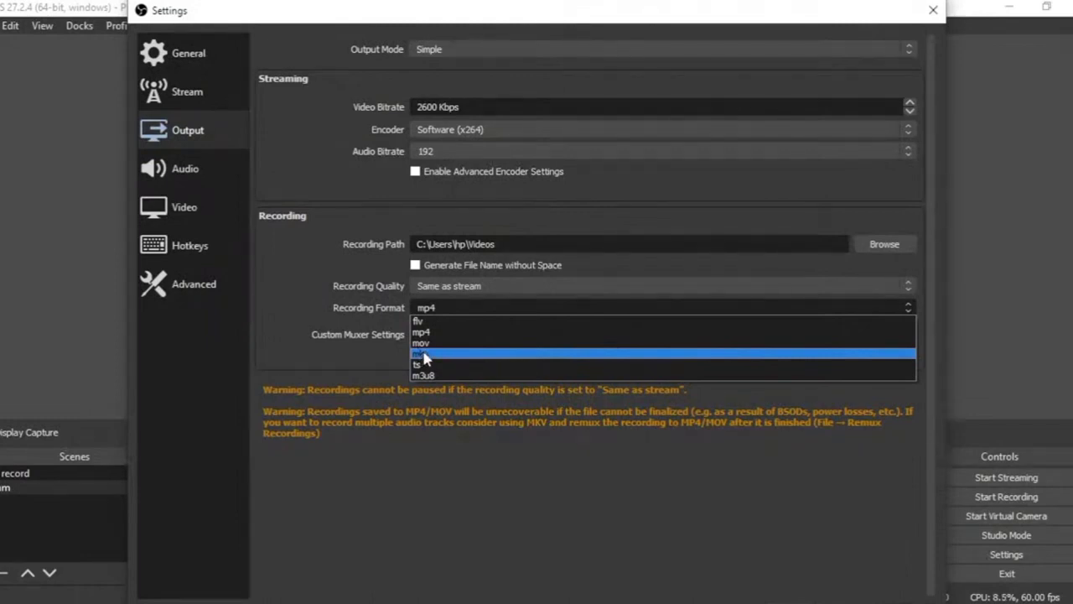
{"action": "left_click", "coordinate": [10, 98]}
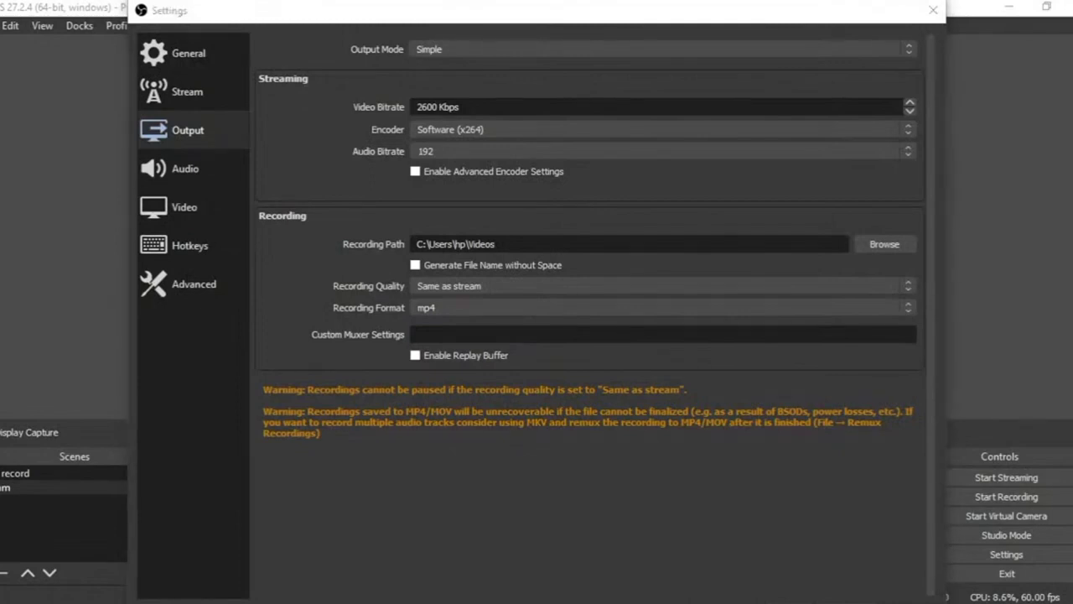
{"action": "left_click", "coordinate": [933, 11]}
Review the Output page's recording path and format once more, then close Settings
{"action": "left_click", "coordinate": [1, 25]}
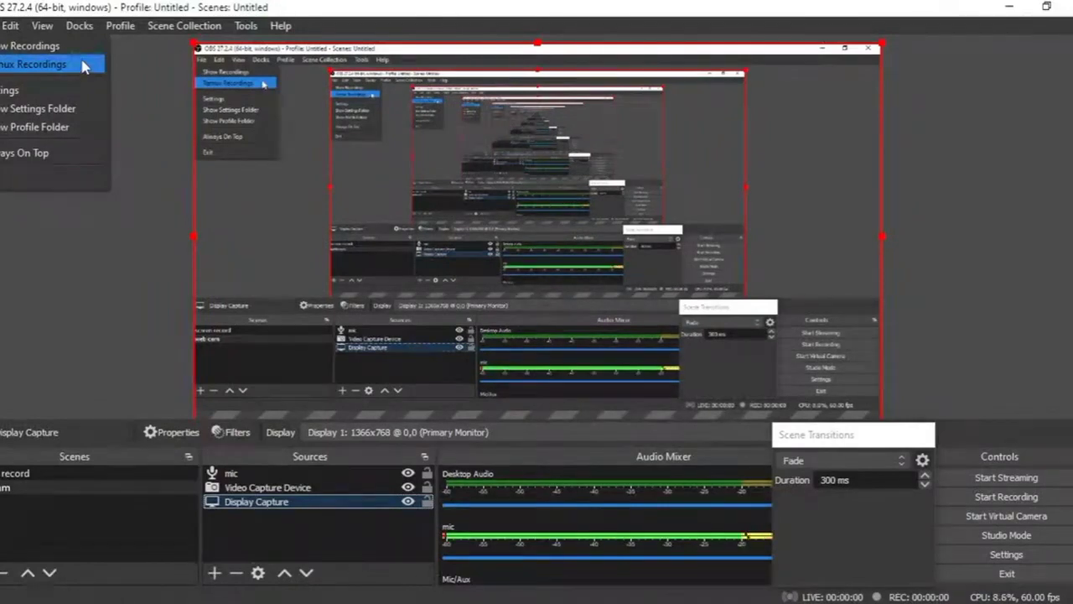
{"action": "left_click", "coordinate": [16, 93]}
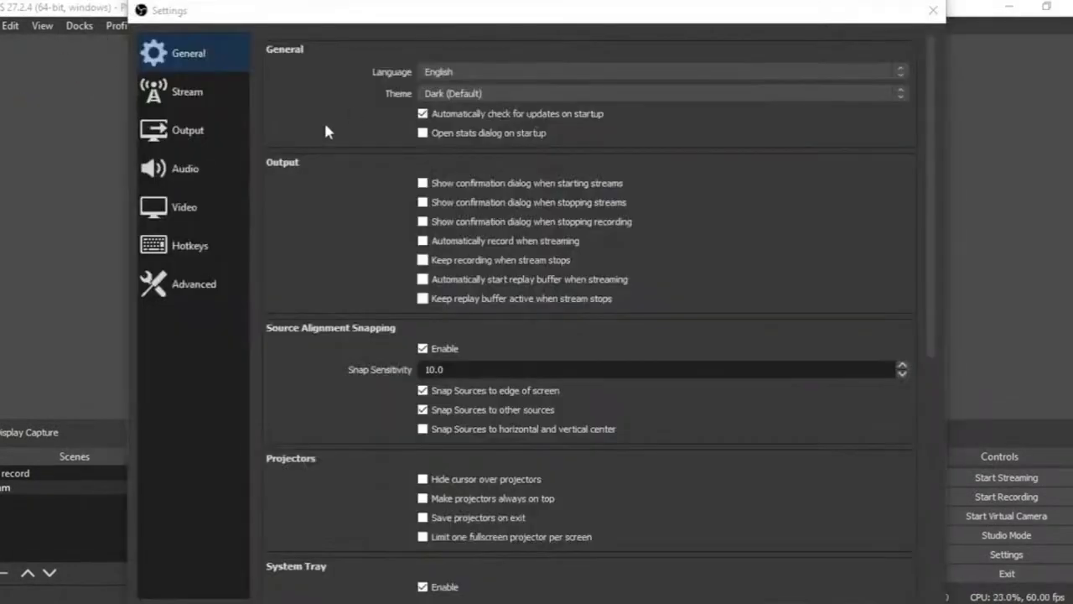
{"action": "left_click", "coordinate": [217, 135]}
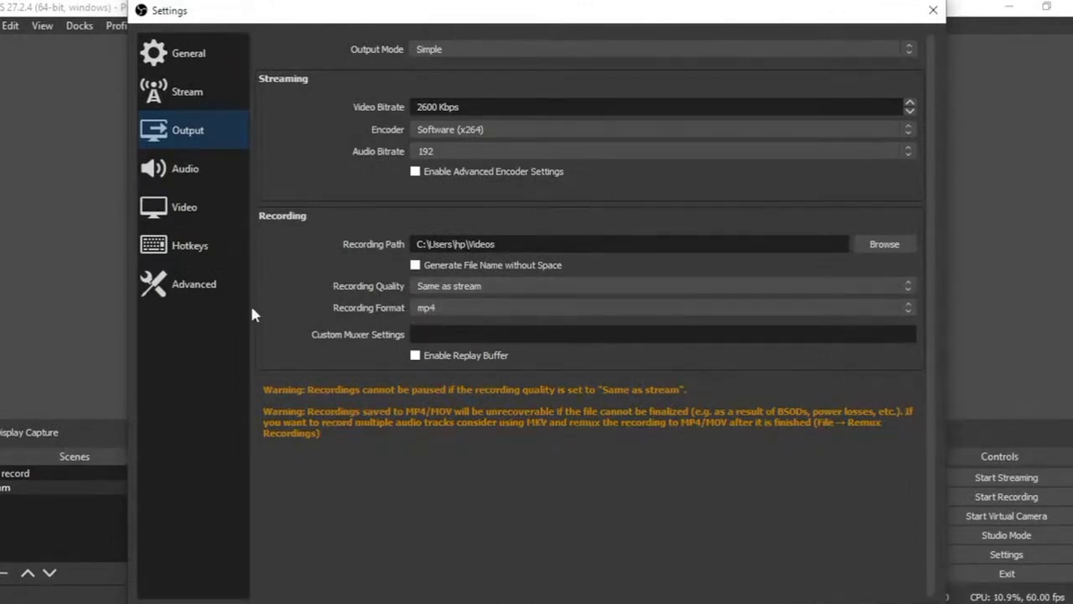
{"action": "left_click", "coordinate": [934, 11]}
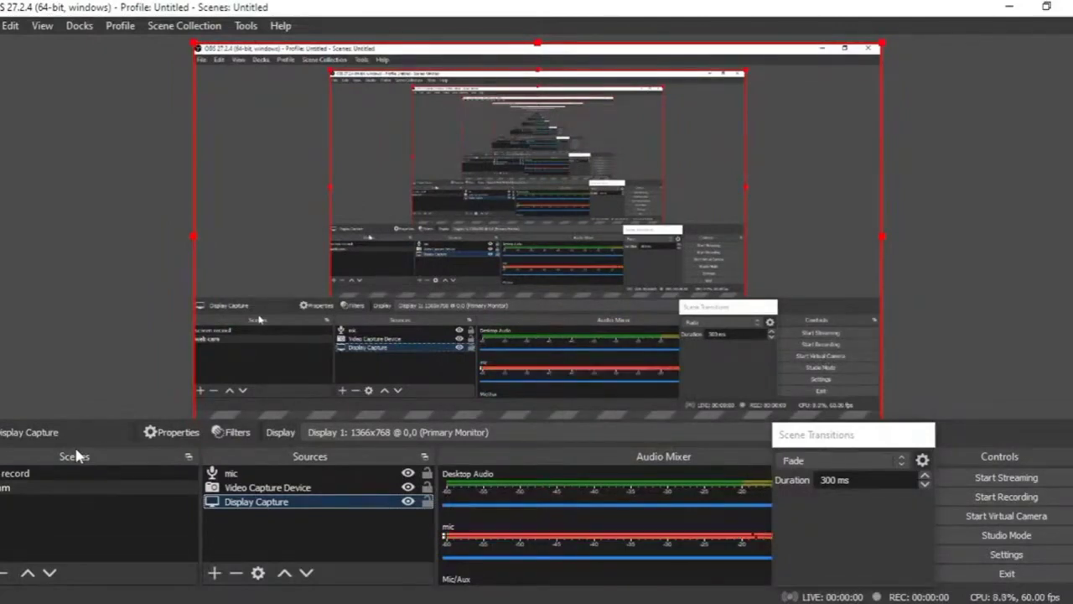
{"action": "key", "text": "ctrl+m"}
{"action": "key", "text": "ctrl+m"}
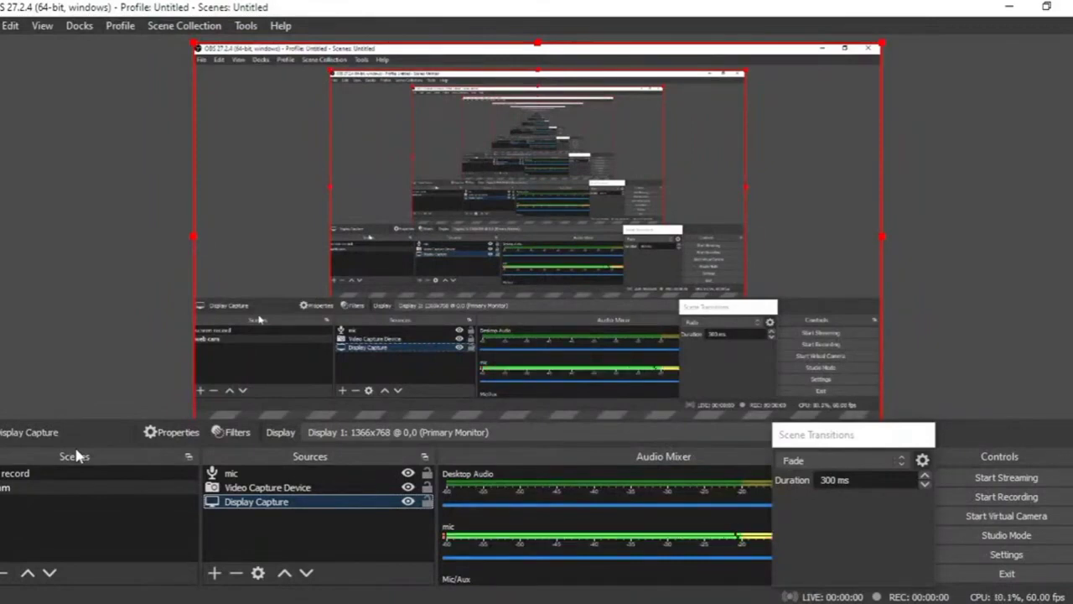
{"action": "key", "text": "ctrl+m"}
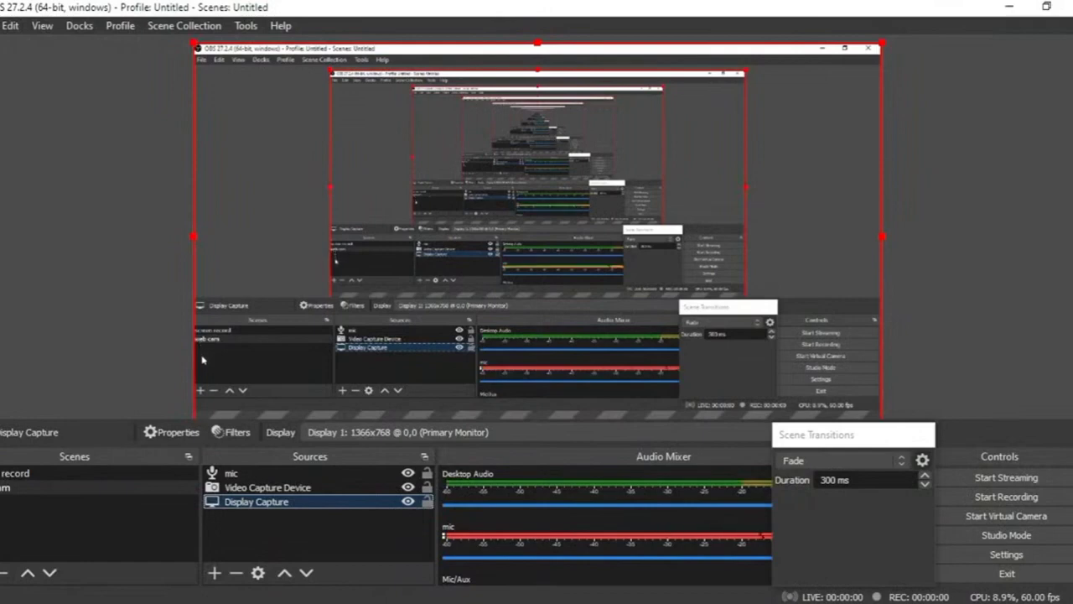
{"action": "key", "text": "ctrl+m"}
{"action": "key", "text": "ctrl+m"}
{"action": "key", "text": "ctrl+m"}
{"action": "key", "text": "ctrl+m"}
{"action": "key", "text": "ctrl+m"}
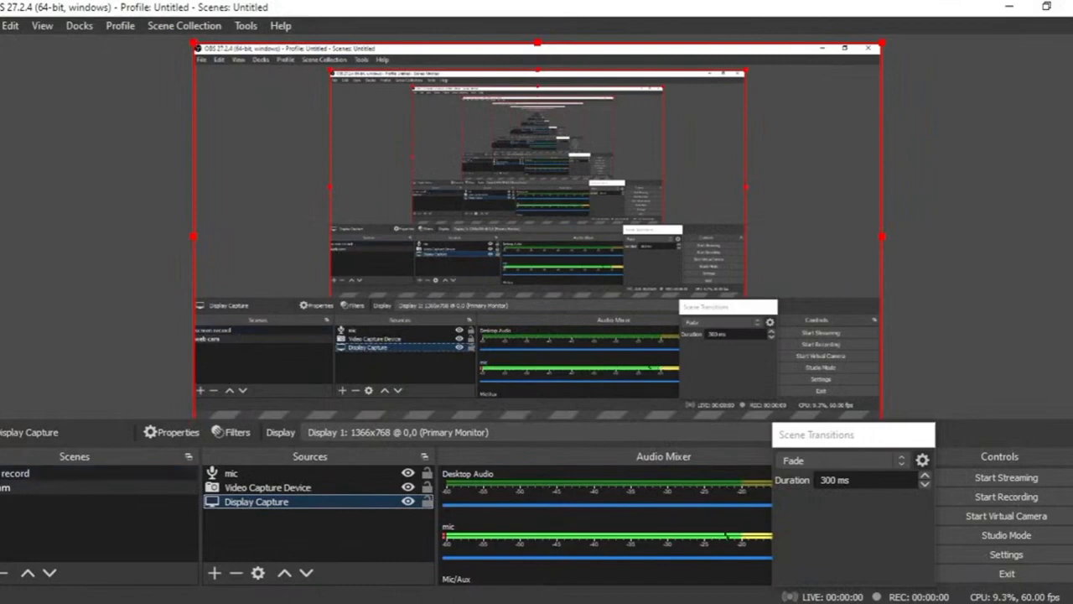
{"action": "mouse_move", "coordinate": [723, 603]}
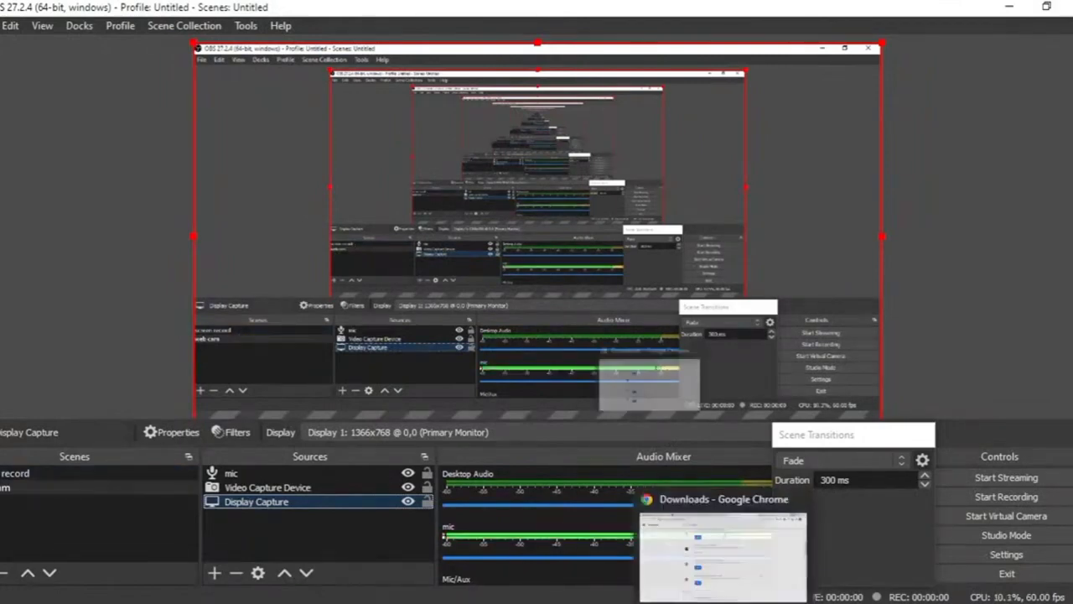
{"action": "key", "text": "ctrl+m"}
{"action": "mouse_move", "coordinate": [763, 603]}
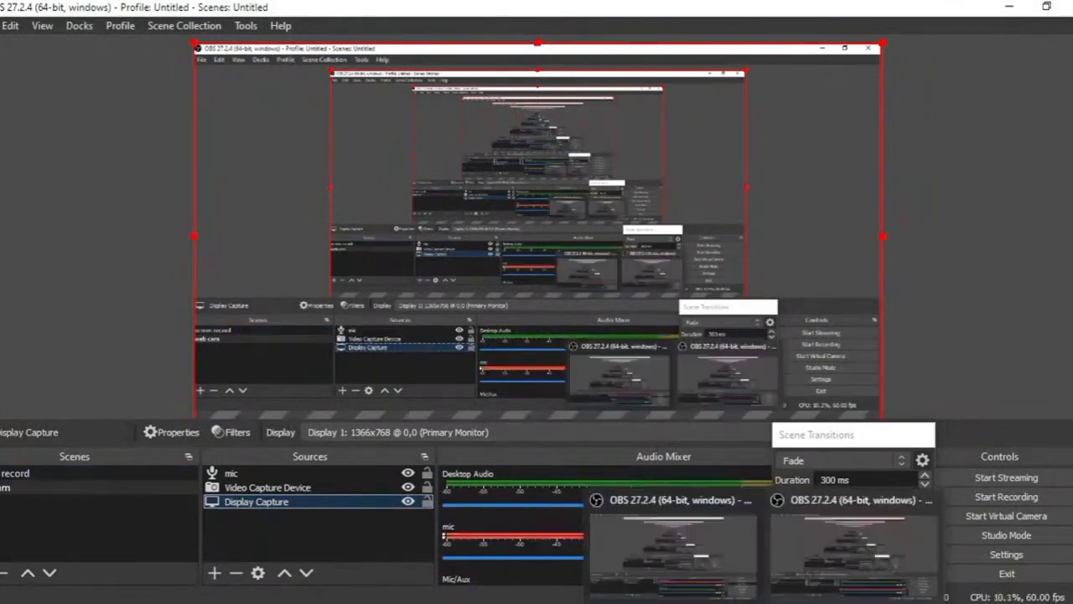
{"action": "left_click", "coordinate": [838, 573]}
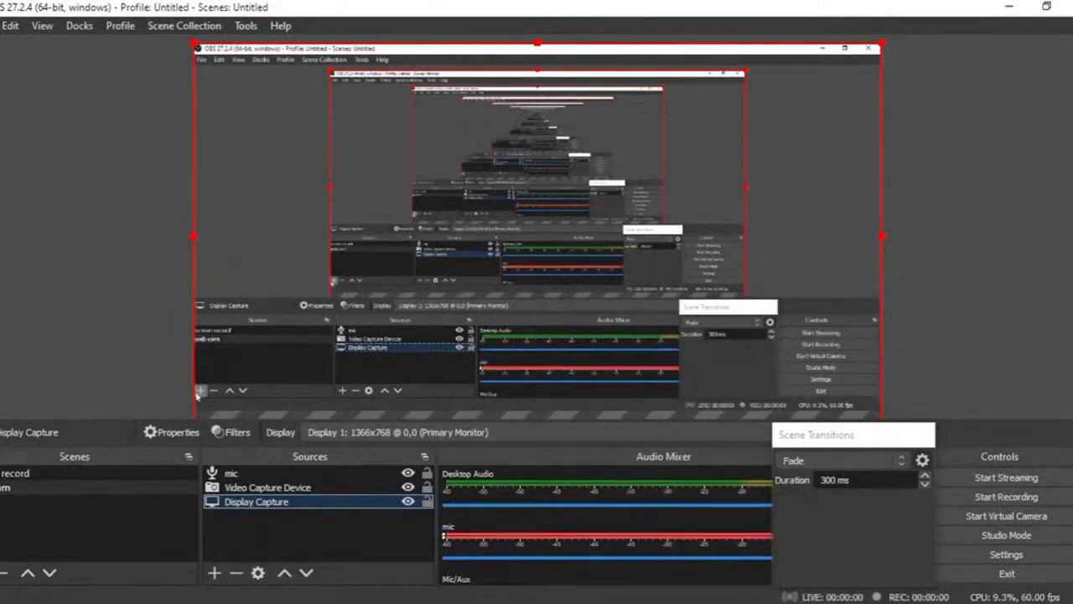
{"action": "key", "text": "ctrl+m"}
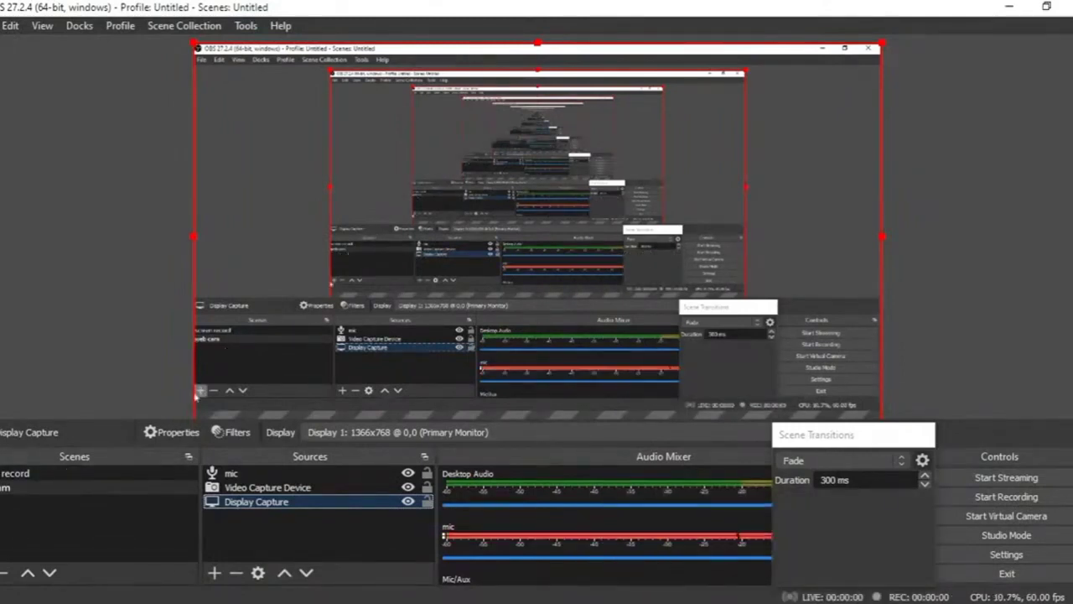
{"action": "key", "text": "ctrl+m"}
Create a scene named 'computer screen only' in place of the default 'Scene 2'
{"action": "left_click", "coordinate": [2, 572]}
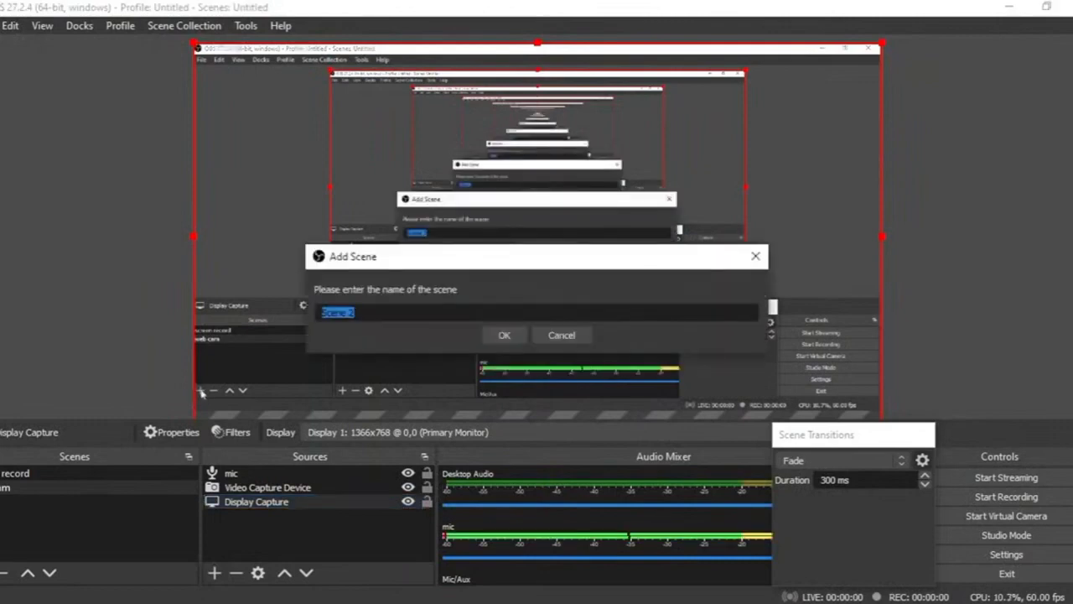
{"action": "key", "text": "ctrl+m"}
{"action": "key", "text": "ctrl+m"}
{"action": "key", "text": "ctrl+m"}
{"action": "key", "text": "BackSpace"}
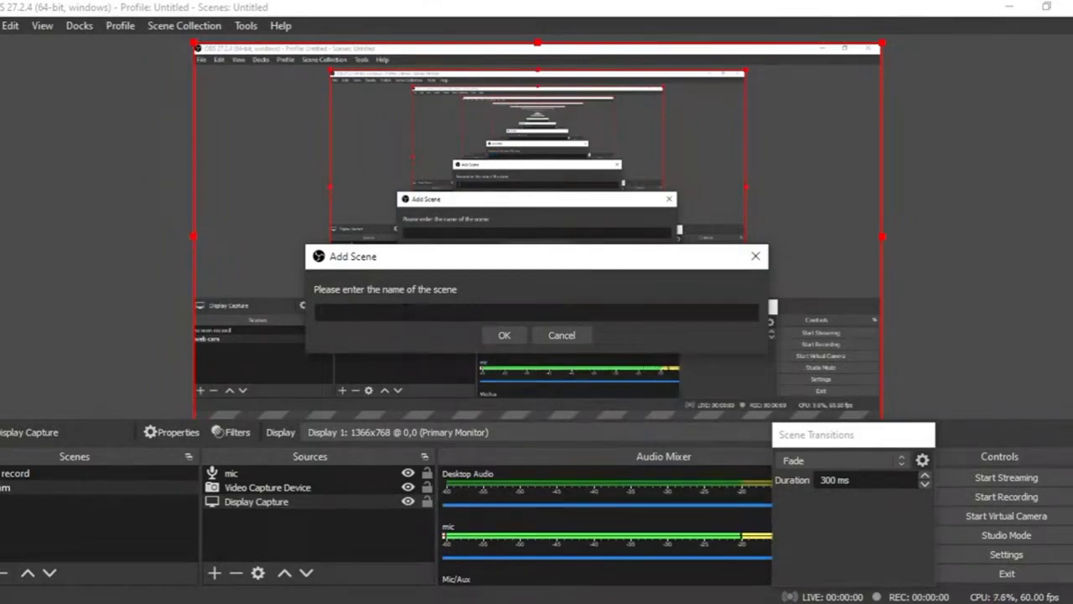
{"action": "type", "text": "computer s"}
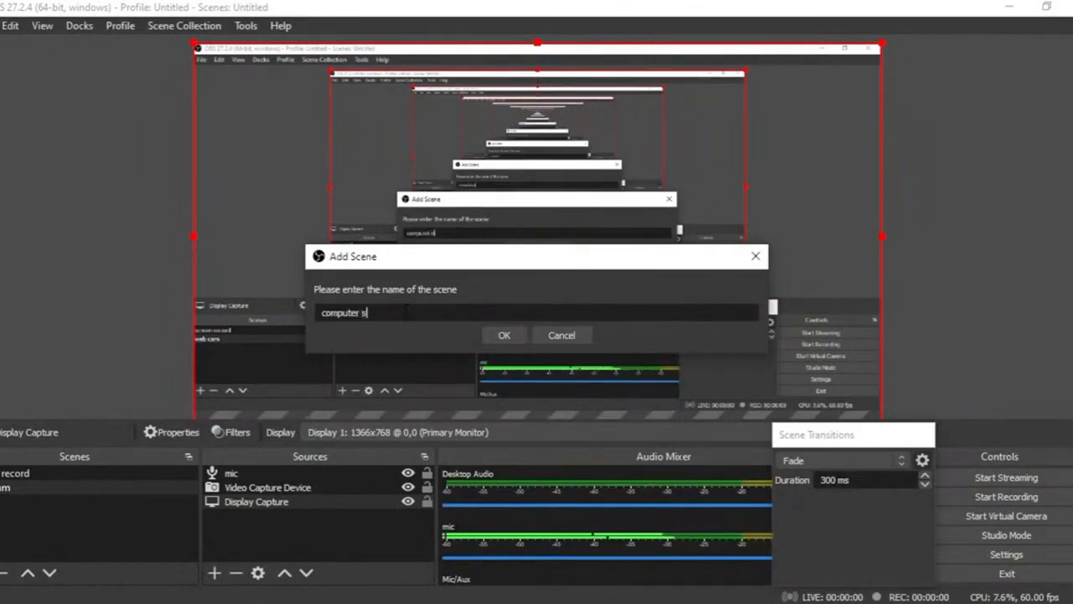
{"action": "type", "text": "creen only"}
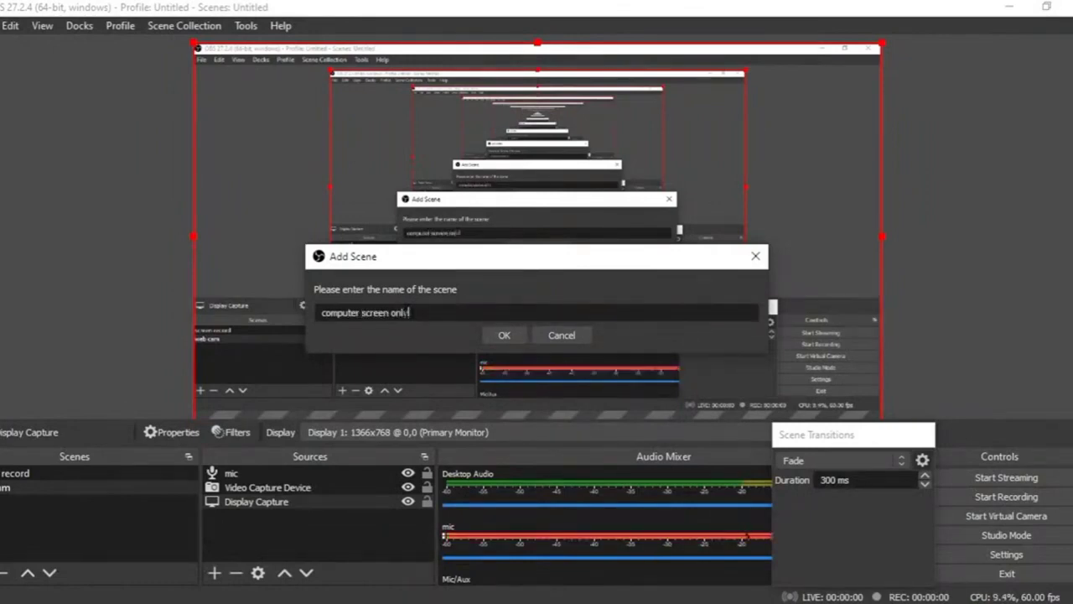
{"action": "left_click", "coordinate": [501, 335]}
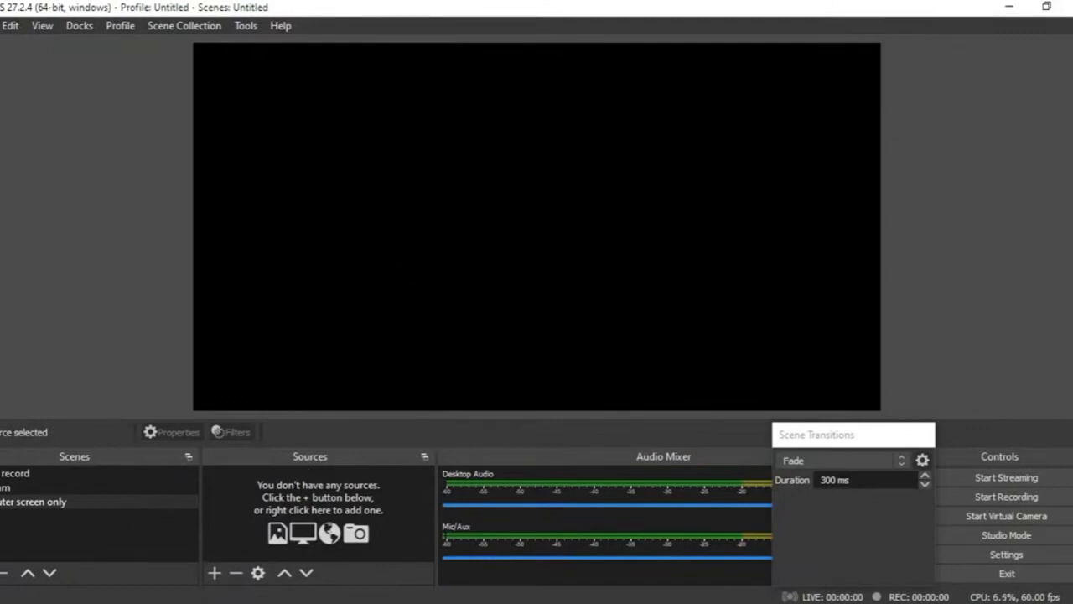
Add a Display Capture source named 'only sreen' showing Display 1 to the computer screen only scene
{"action": "left_click", "coordinate": [148, 507]}
{"action": "left_click", "coordinate": [214, 572]}
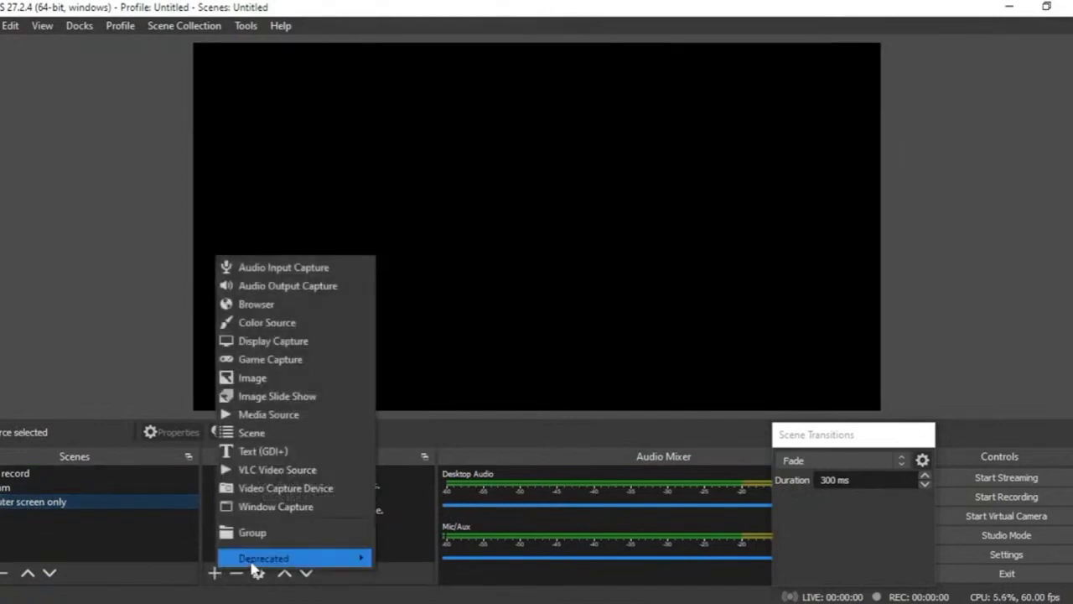
{"action": "mouse_move", "coordinate": [251, 562]}
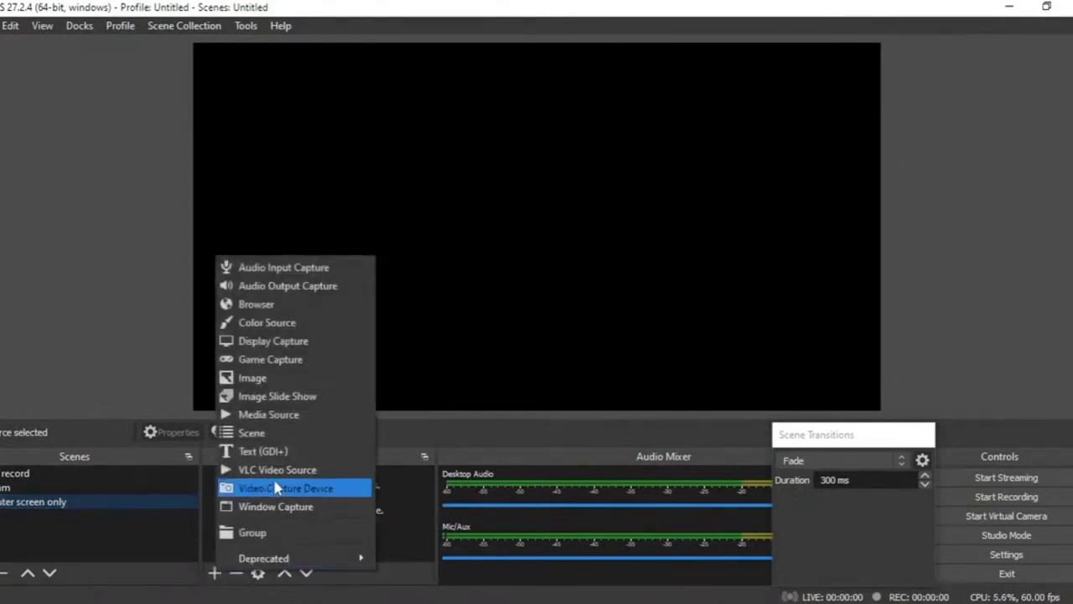
{"action": "left_click", "coordinate": [276, 342]}
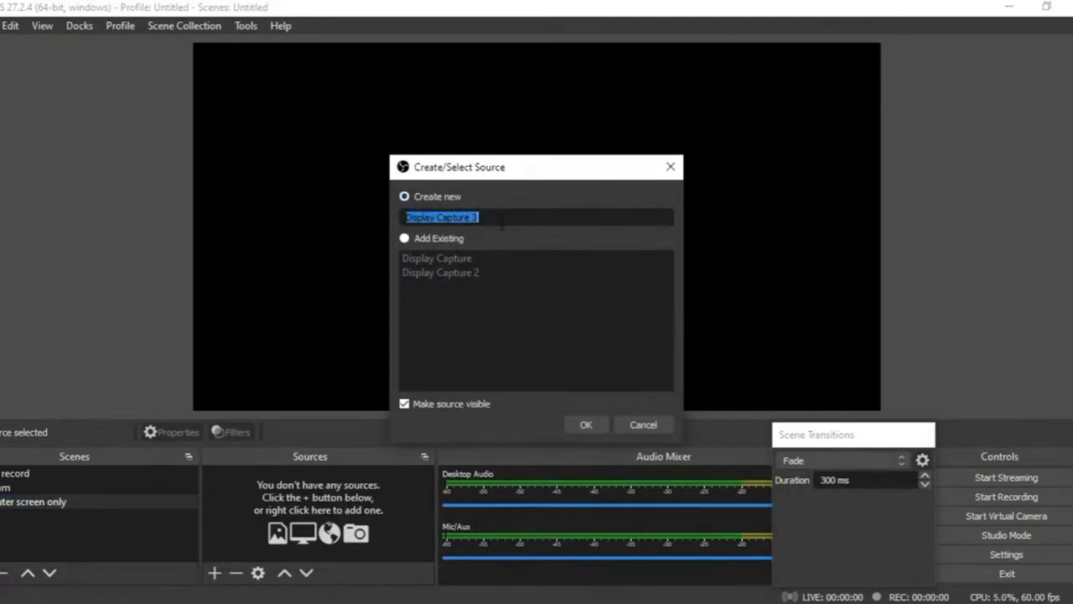
{"action": "key", "text": "BackSpace"}
{"action": "type", "text": "only"}
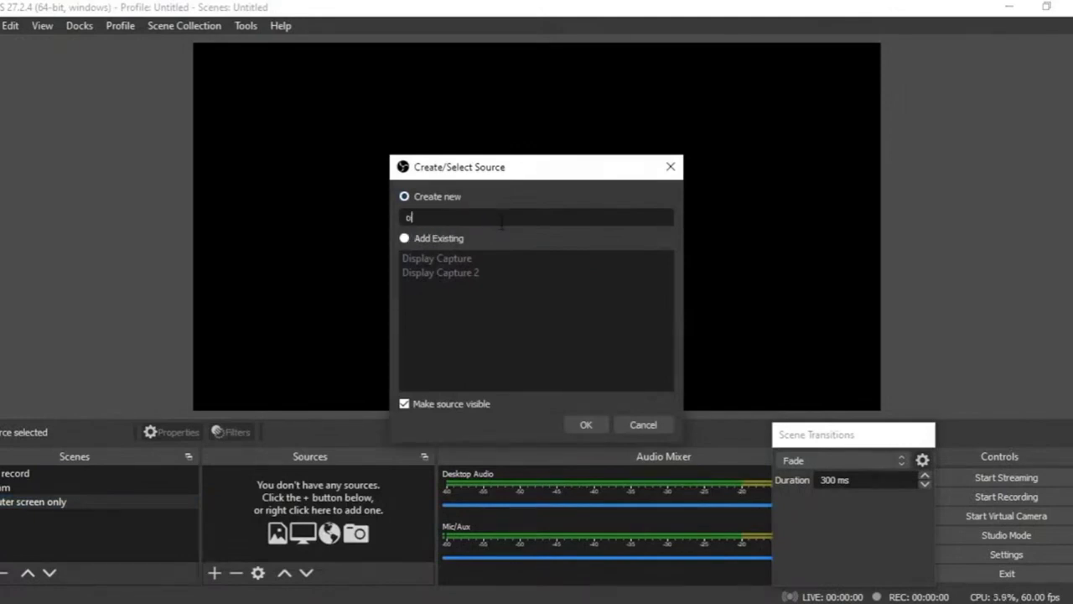
{"action": "type", "text": " scee"}
{"action": "key", "text": "BackSpace"}
{"action": "key", "text": "BackSpace"}
{"action": "key", "text": "BackSpace"}
{"action": "type", "text": "reen"}
{"action": "left_click", "coordinate": [598, 425]}
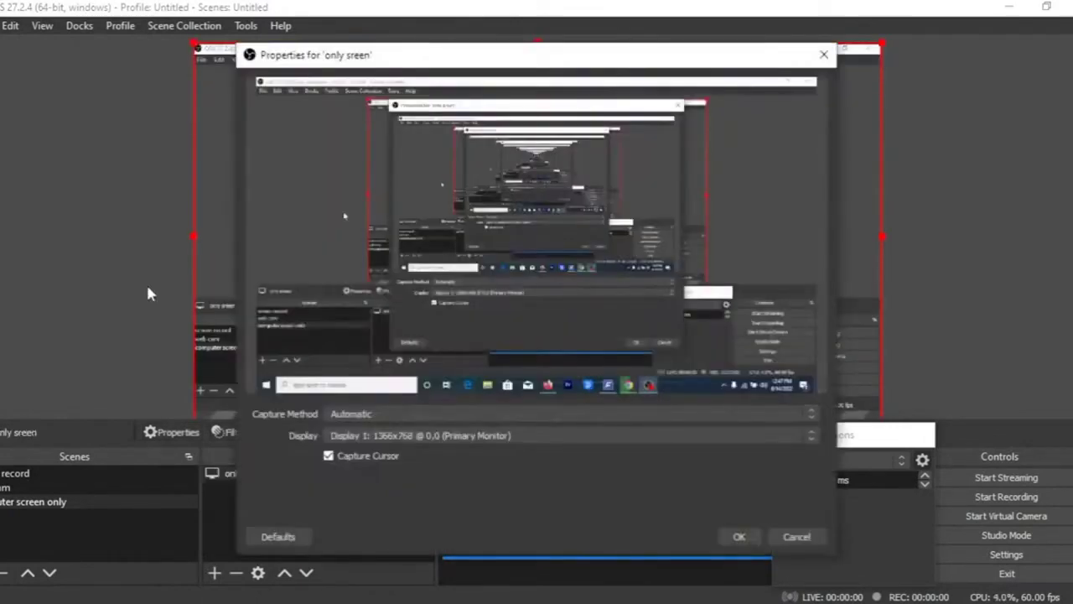
{"action": "left_click", "coordinate": [734, 538]}
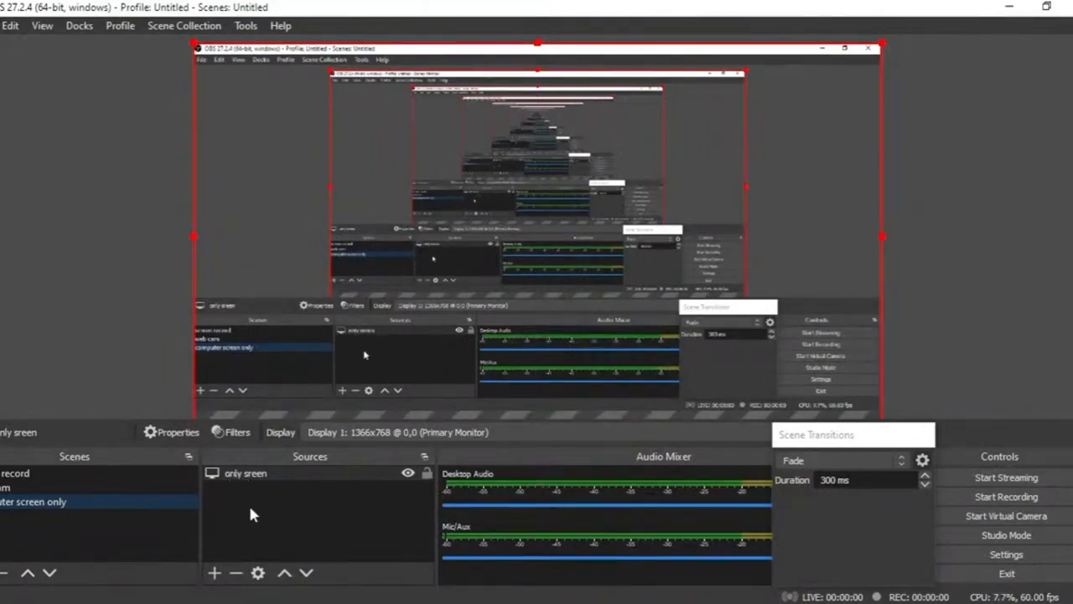
Begin adding an Audio Input Capture source, then cancel it
{"action": "left_click", "coordinate": [216, 573]}
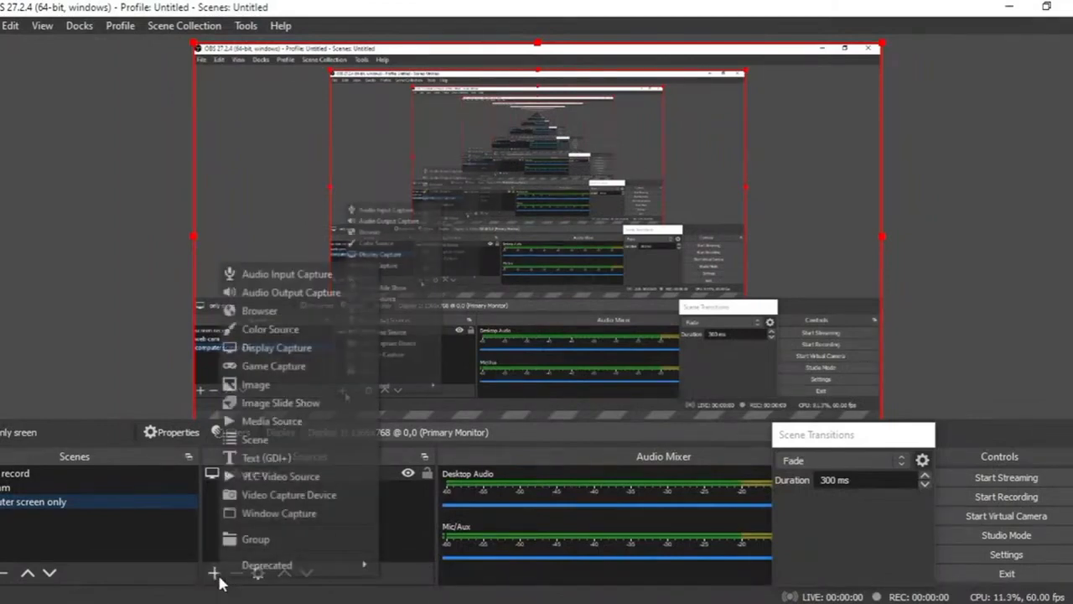
{"action": "left_click", "coordinate": [302, 278]}
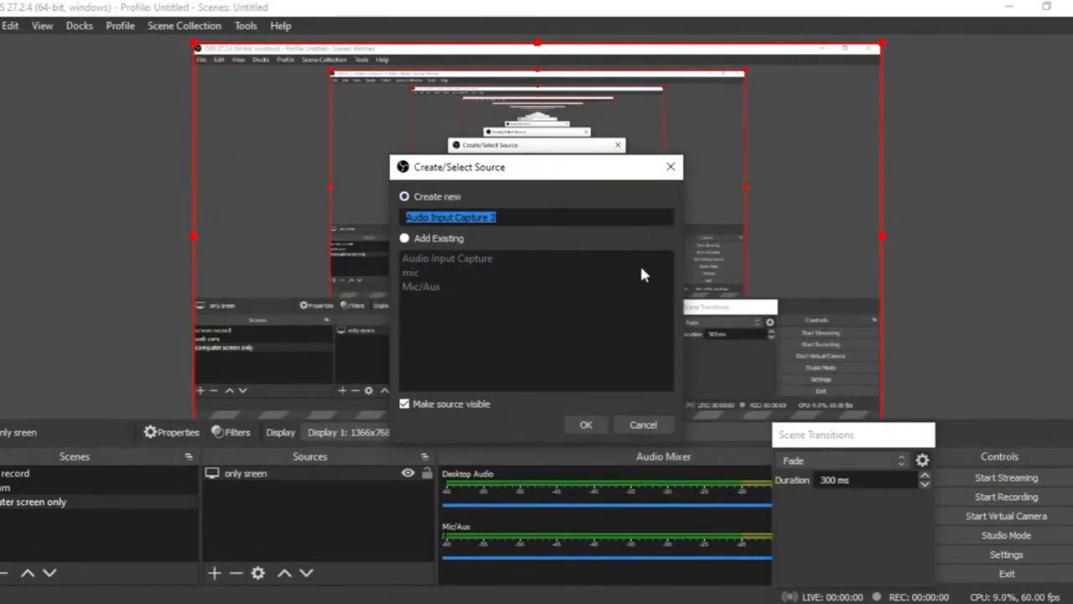
{"action": "left_click", "coordinate": [671, 167]}
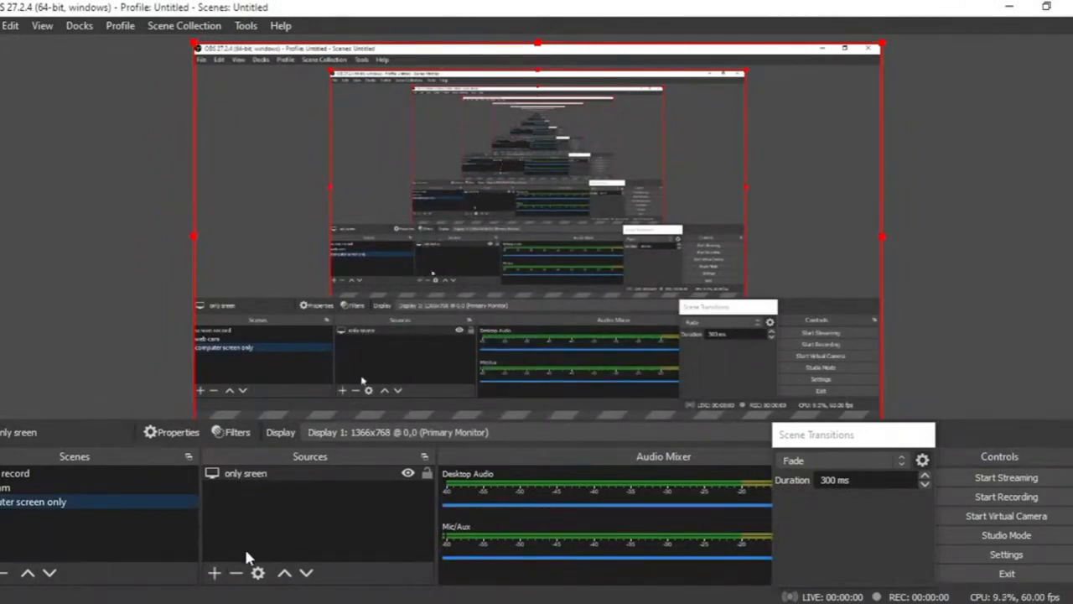
Add Audio Input Capture 2 using Microphone (2- High Definition Audio Device)
{"action": "left_click", "coordinate": [215, 572]}
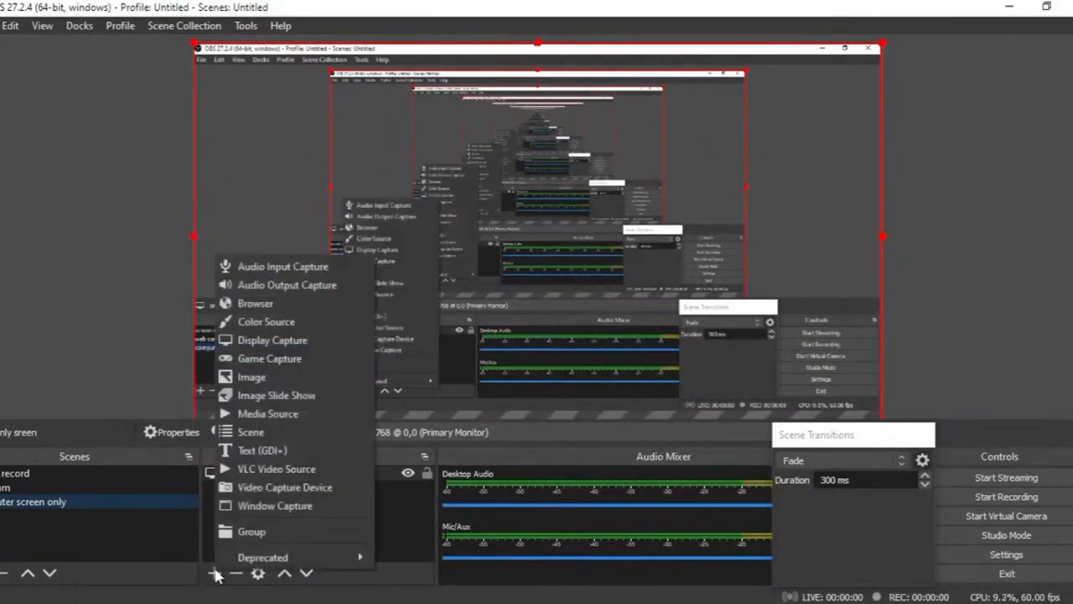
{"action": "left_click", "coordinate": [332, 266]}
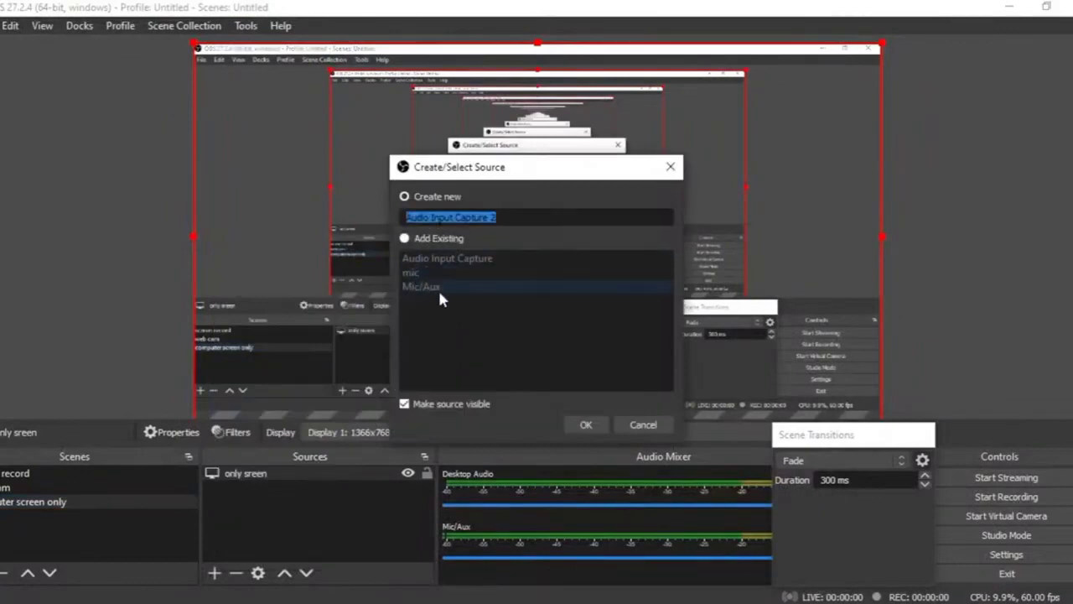
{"action": "left_click", "coordinate": [586, 424]}
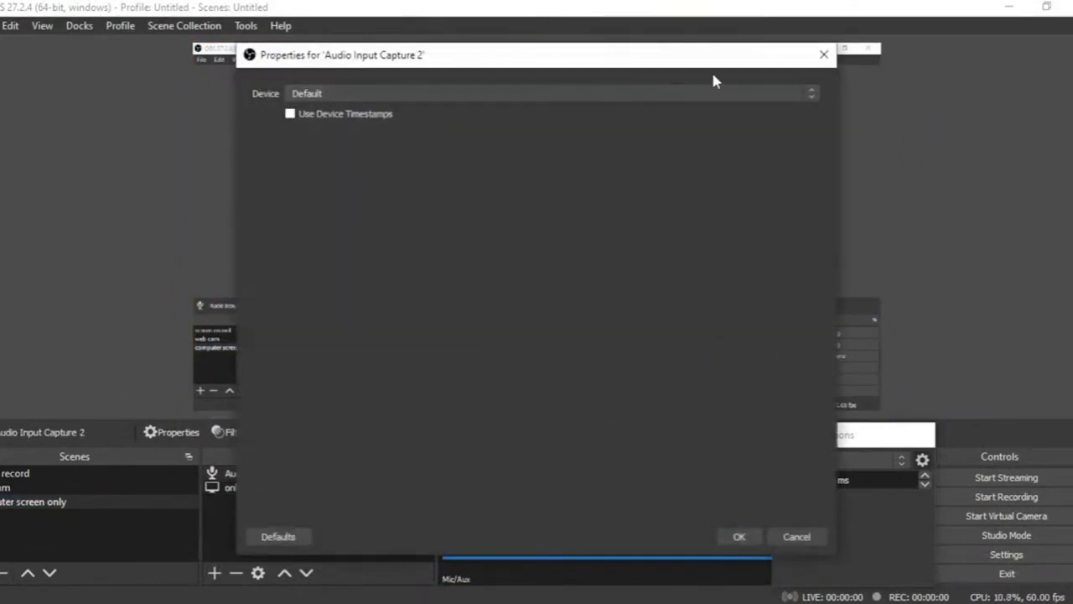
{"action": "left_click", "coordinate": [812, 94]}
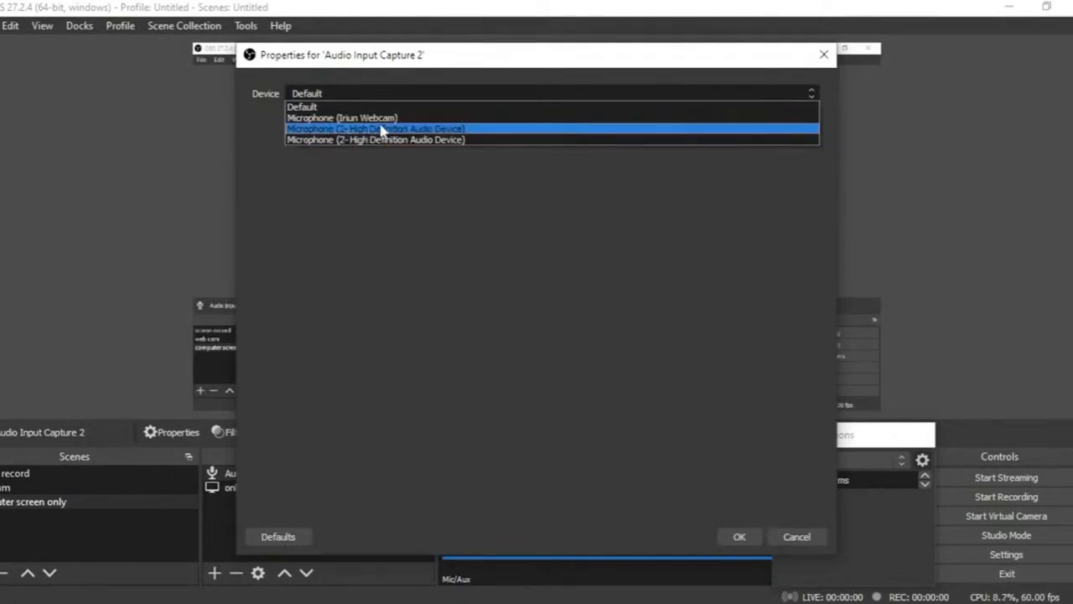
{"action": "left_click", "coordinate": [425, 130]}
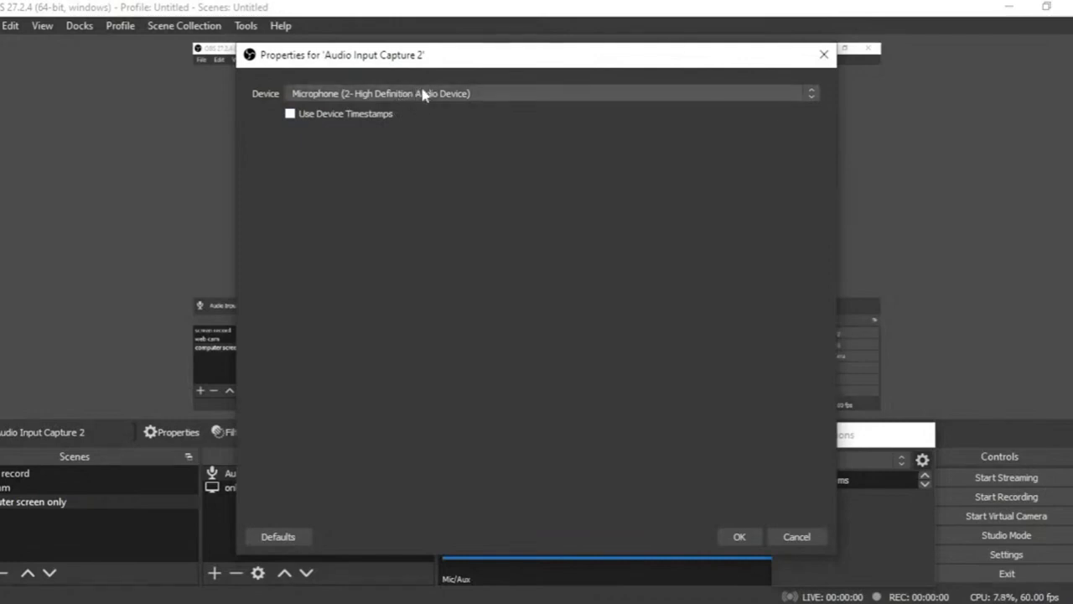
{"action": "left_click", "coordinate": [815, 93]}
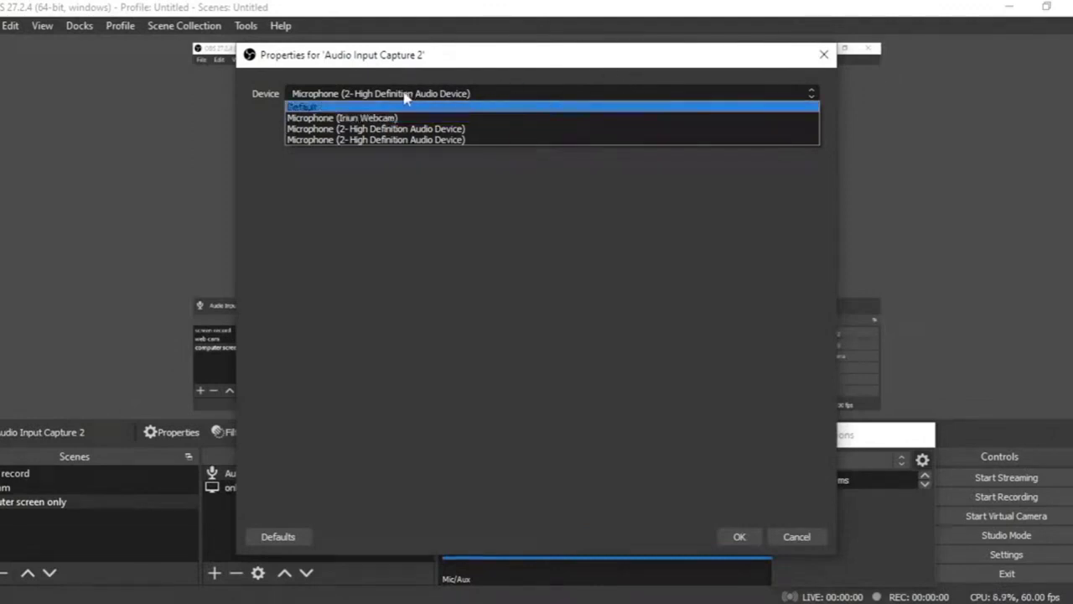
{"action": "left_click", "coordinate": [744, 533]}
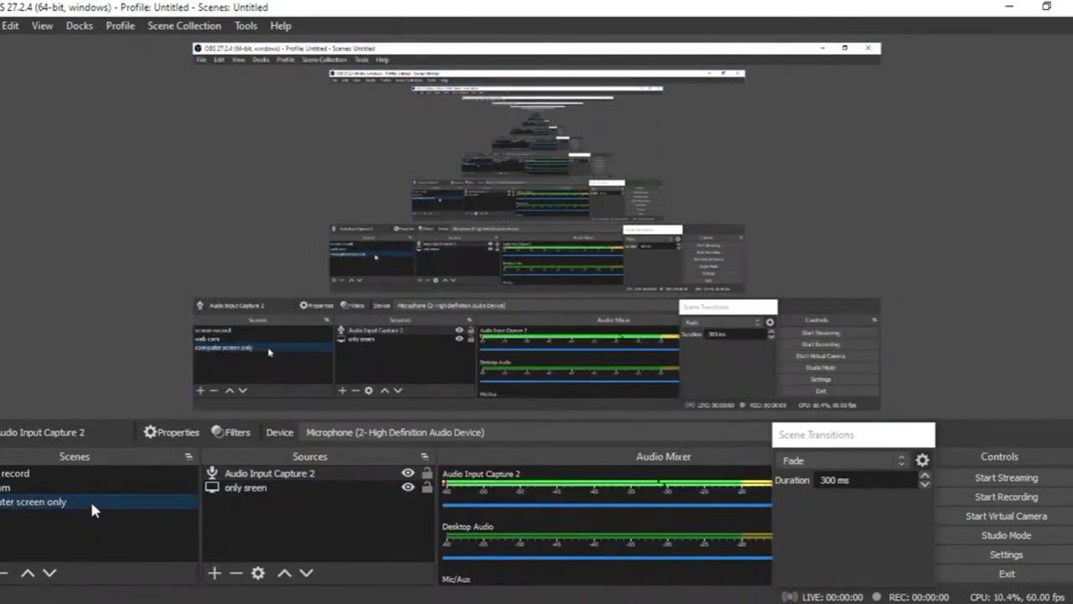
Start a test recording of the computer-screen-only scene
{"action": "left_click", "coordinate": [1006, 503]}
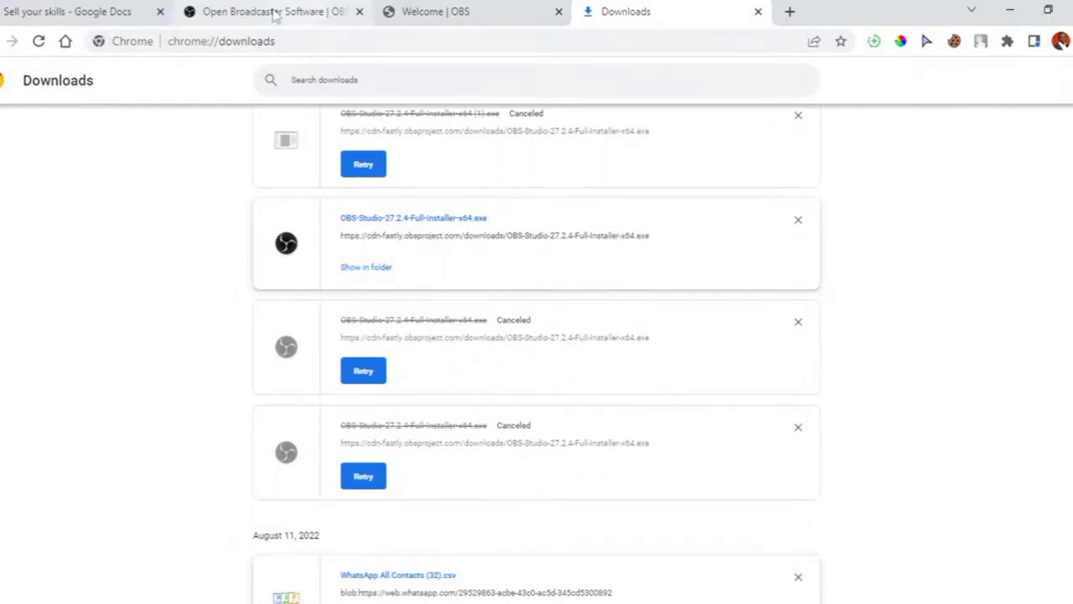
Return to OBS Studio and stop the test recording
{"action": "left_click", "coordinate": [275, 13]}
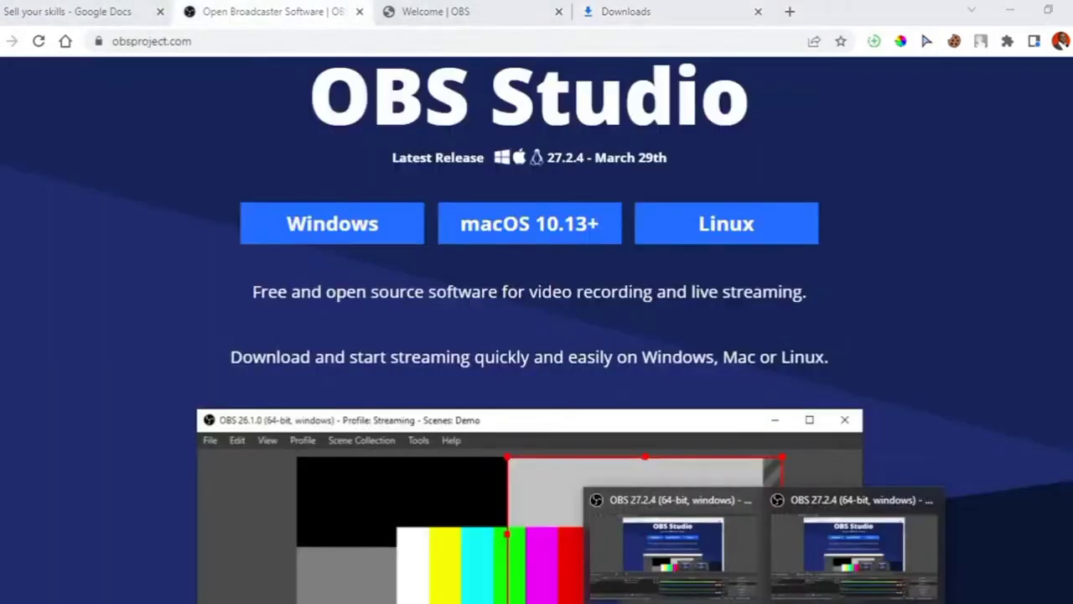
{"action": "left_click", "coordinate": [847, 576]}
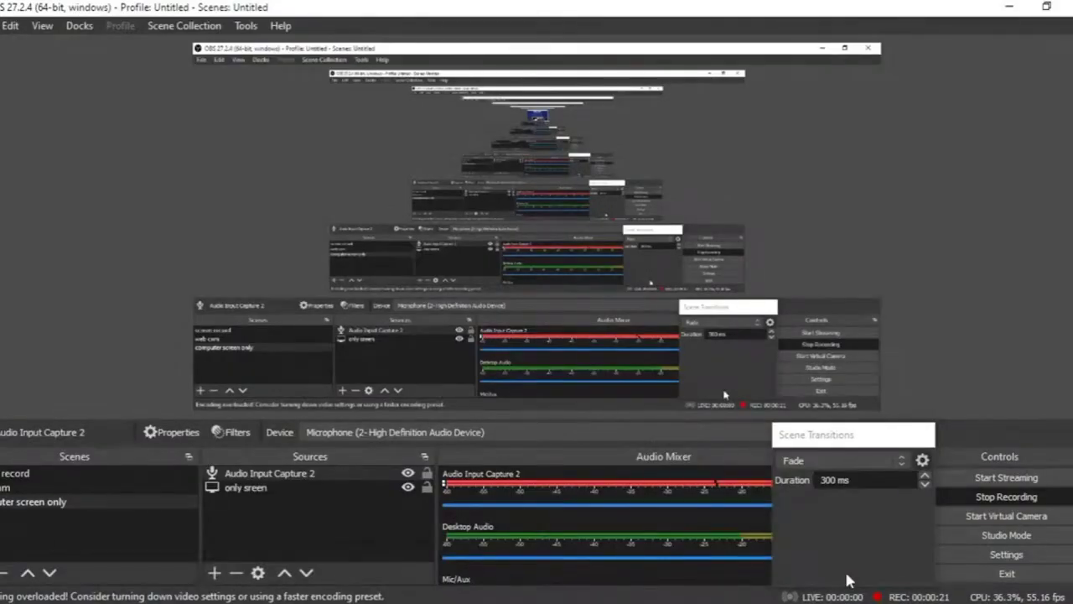
{"action": "left_click", "coordinate": [1006, 497]}
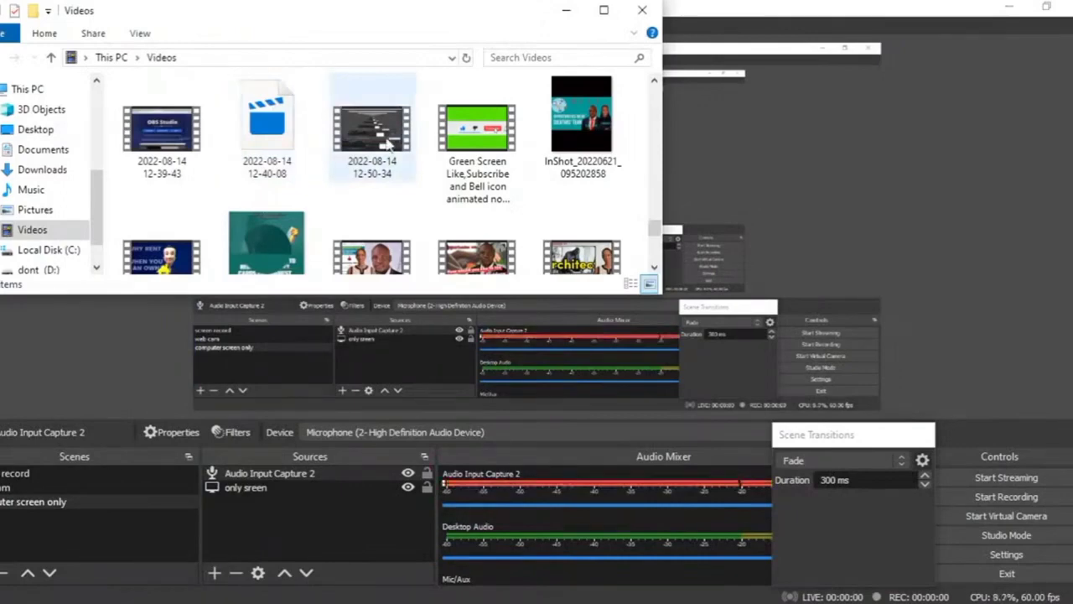
Close the Videos folder in File Explorer to return to OBS
{"action": "left_click", "coordinate": [191, 437]}
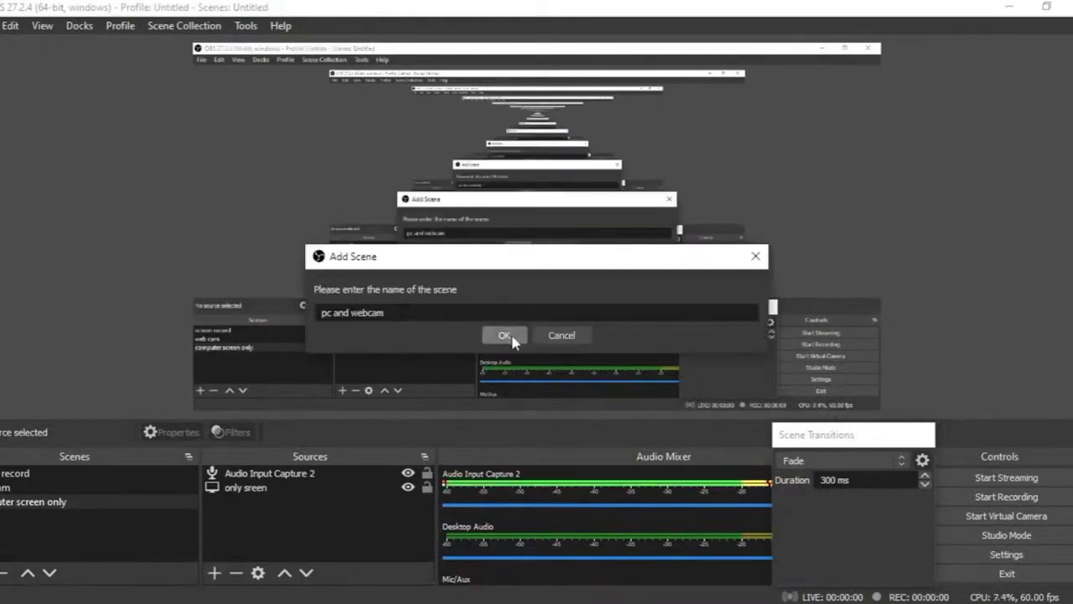
Confirm the 'pc and webcam' scene and add Display Capture 3 of Display 1
{"action": "left_click", "coordinate": [504, 336]}
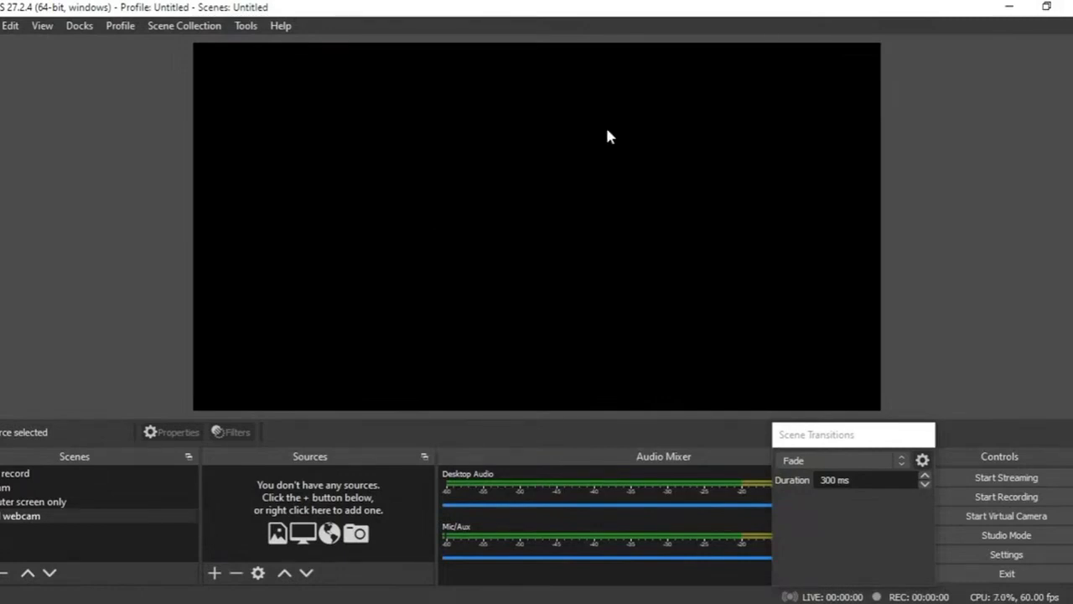
{"action": "left_click", "coordinate": [215, 574]}
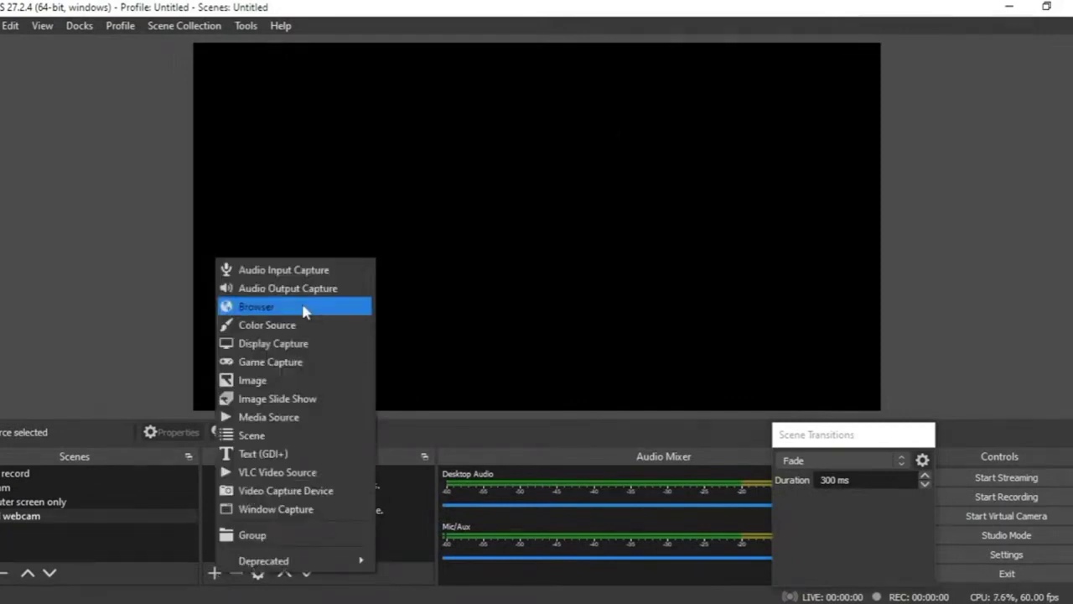
{"action": "left_click", "coordinate": [276, 342]}
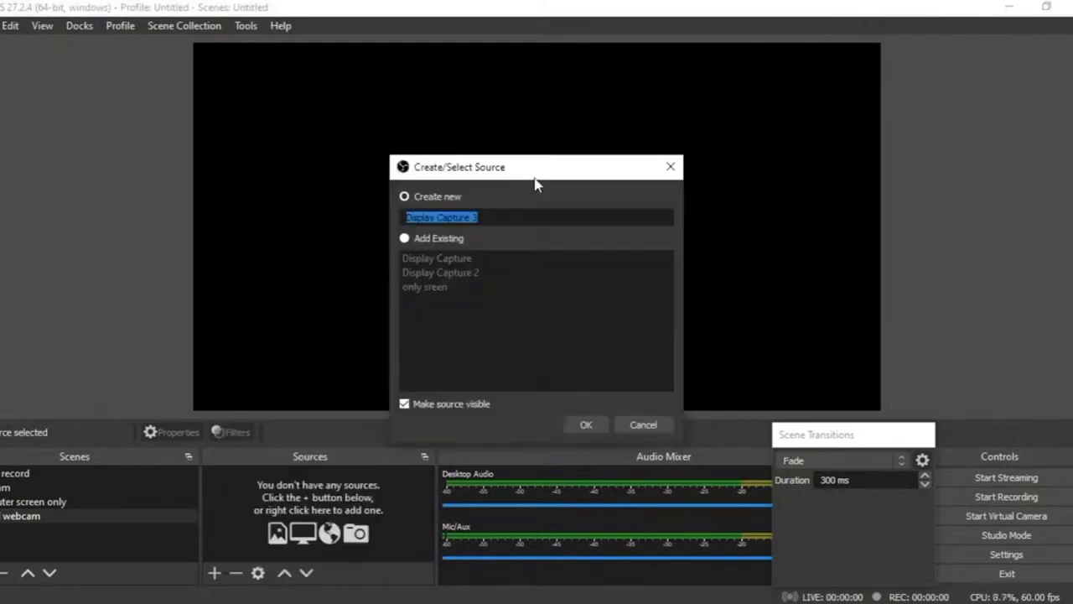
{"action": "left_click", "coordinate": [582, 425]}
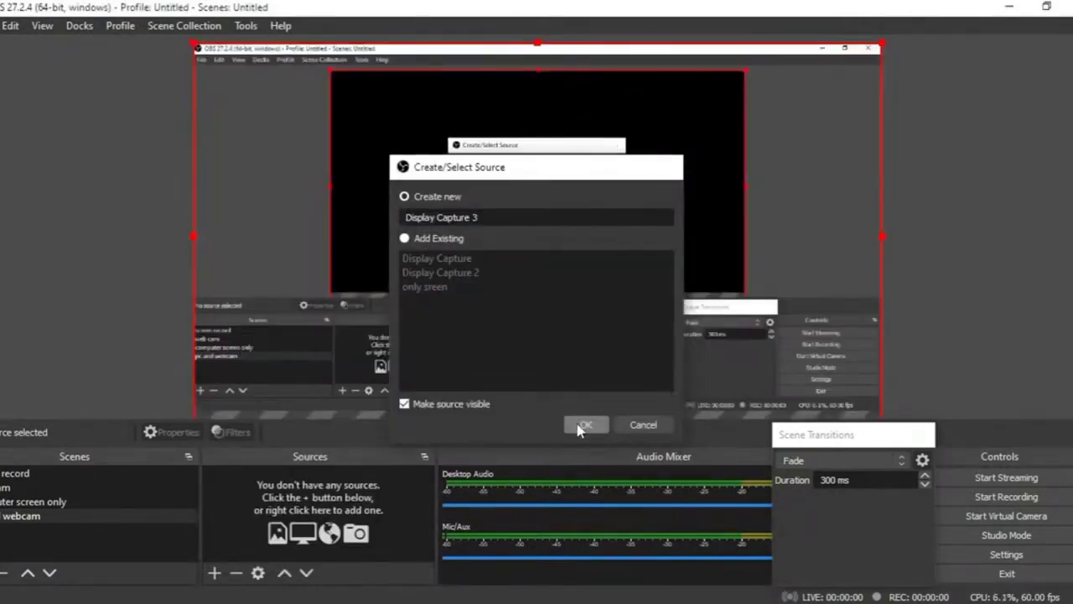
{"action": "left_click", "coordinate": [582, 425]}
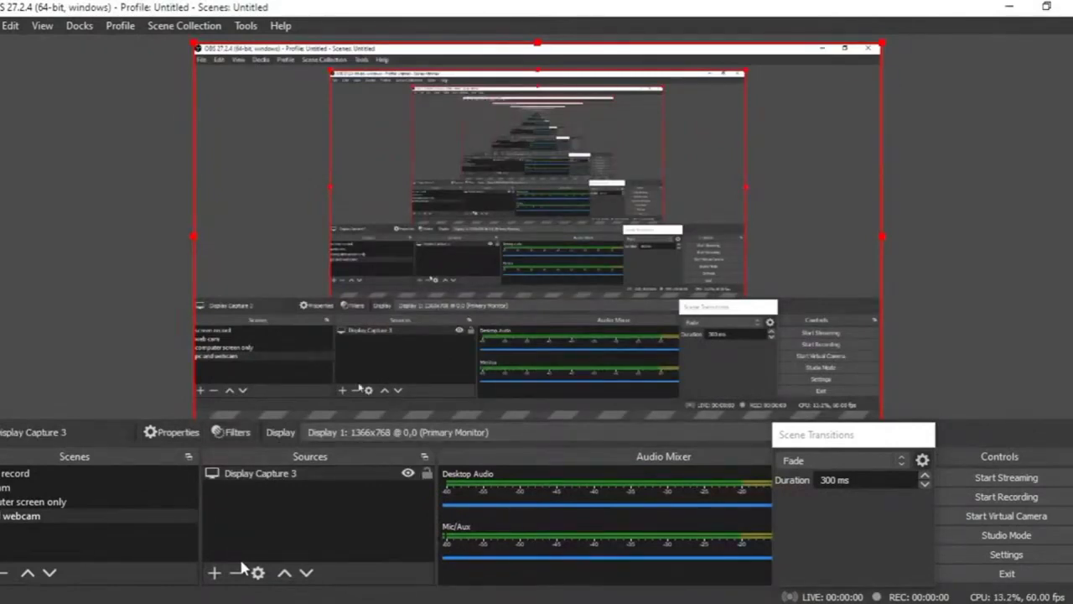
Add Video Capture Device 2 using the HP HD Webcam to the scene
{"action": "left_click", "coordinate": [215, 572]}
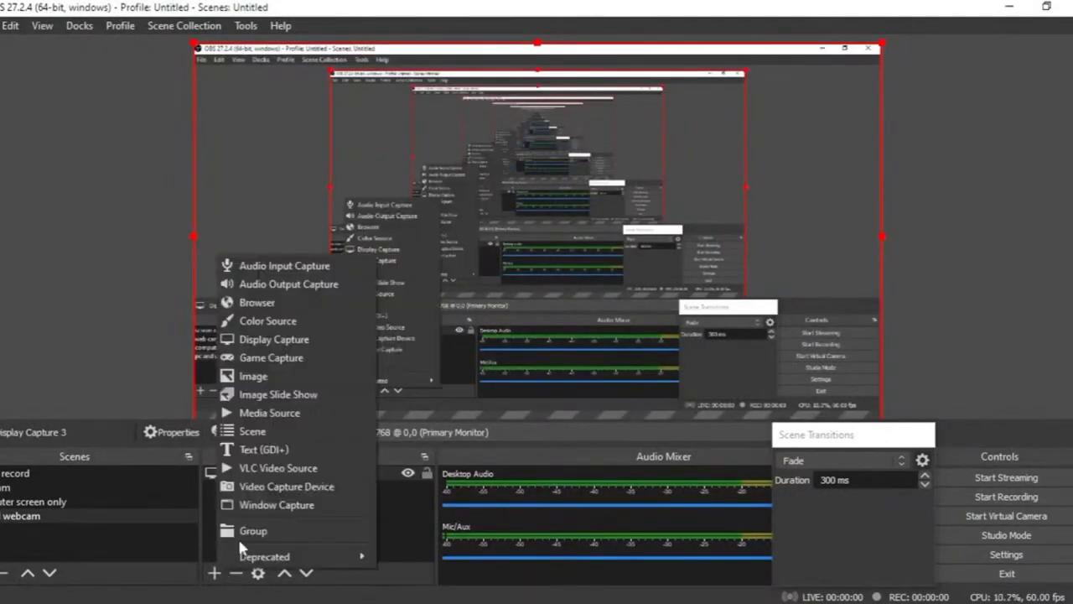
{"action": "left_click", "coordinate": [305, 489]}
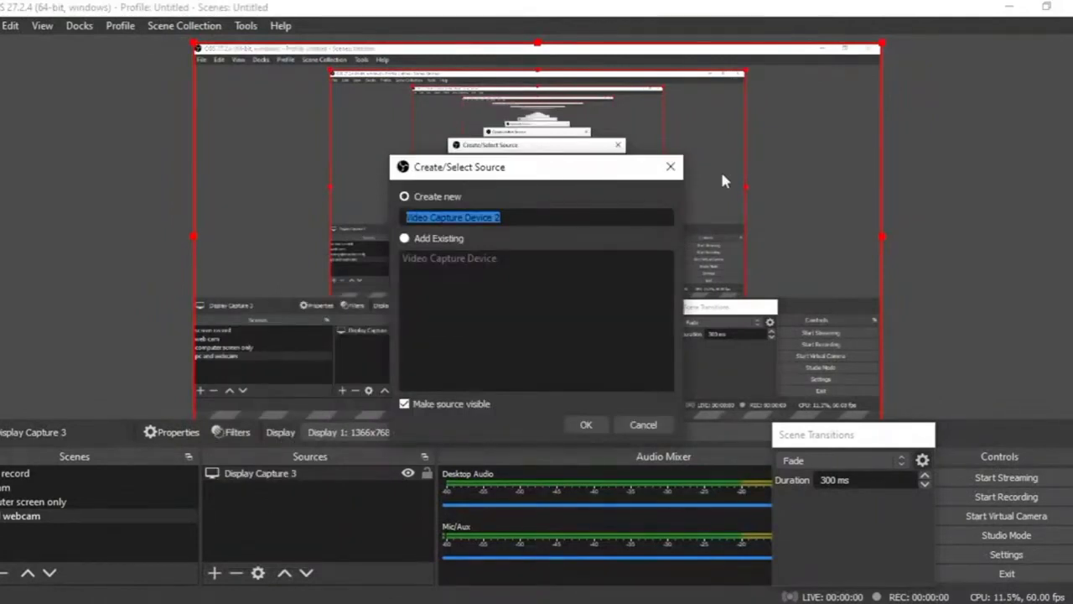
{"action": "left_click", "coordinate": [590, 426]}
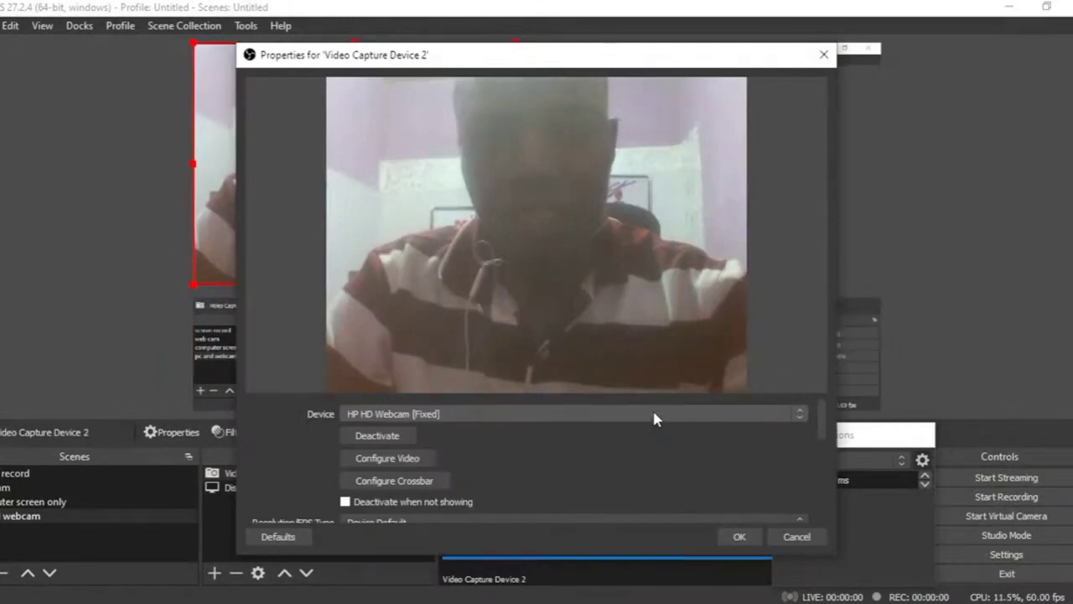
{"action": "left_click", "coordinate": [739, 538]}
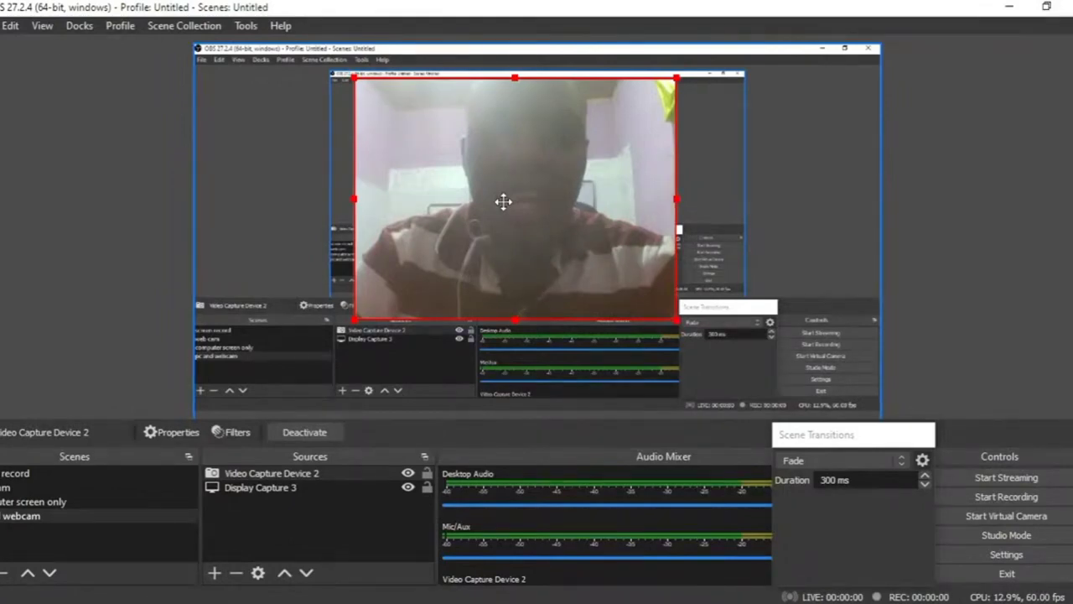
Resize the webcam feed by its edge handles and drag the smaller box toward a corner
{"action": "left_click_drag", "start_coordinate": [503, 201], "coordinate": [508, 201]}
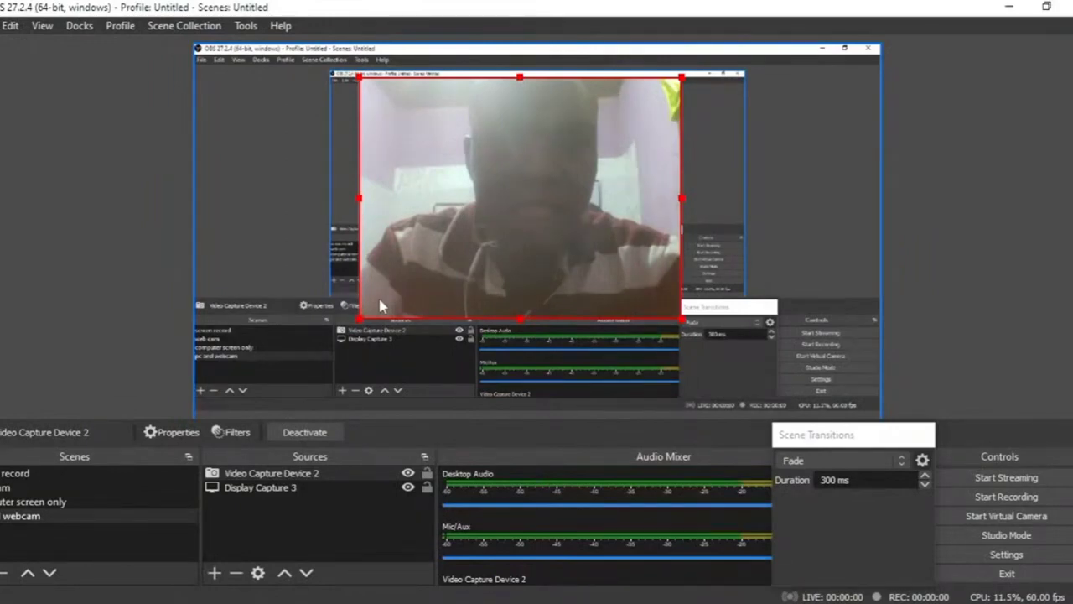
{"action": "left_click_drag", "start_coordinate": [681, 319], "coordinate": [629, 279]}
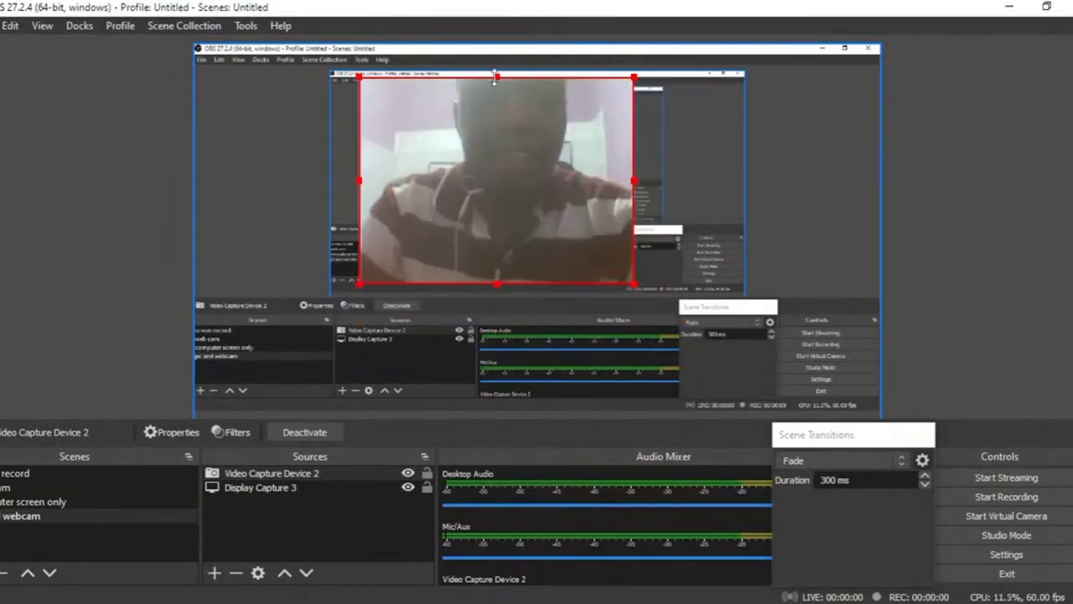
{"action": "left_click_drag", "start_coordinate": [495, 78], "coordinate": [506, 135]}
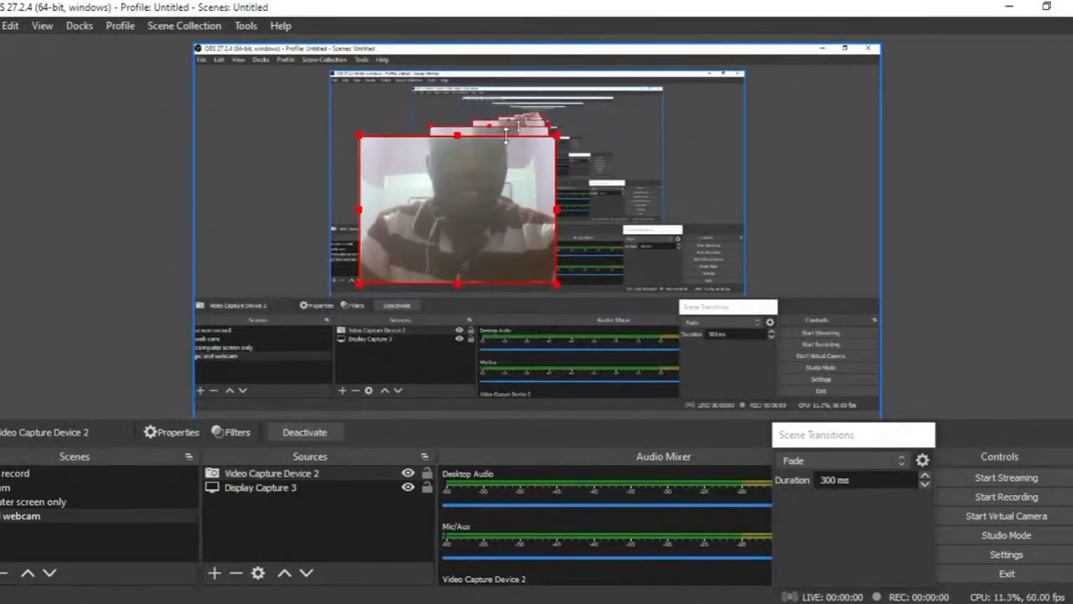
{"action": "left_click_drag", "start_coordinate": [436, 201], "coordinate": [812, 377]}
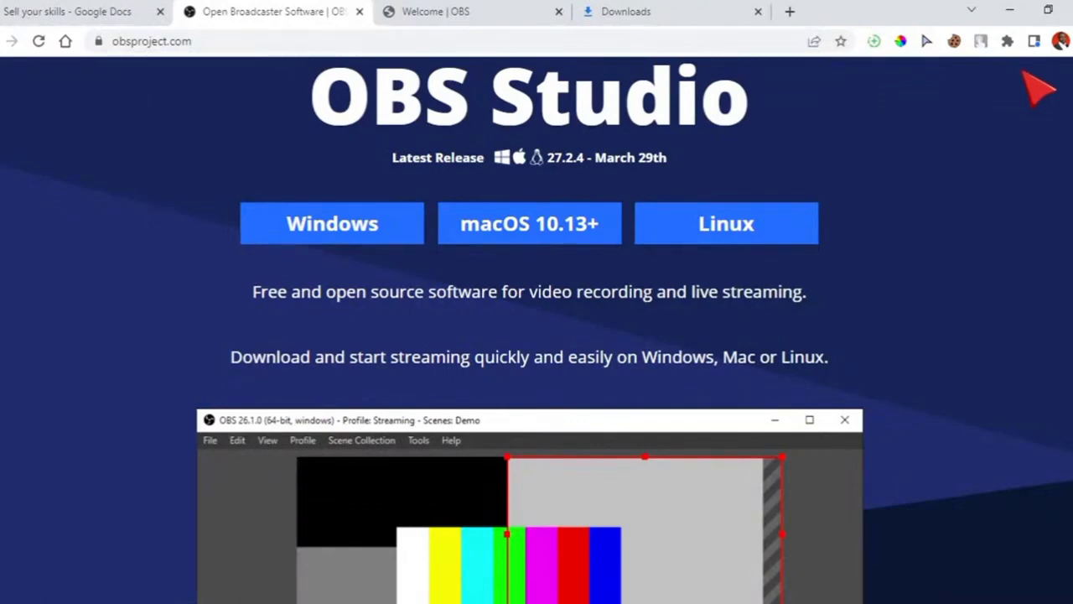
Bring OBS back and lower the webcam overlay slightly within its top-right corner
{"action": "mouse_move", "coordinate": [763, 600]}
{"action": "left_click", "coordinate": [859, 570]}
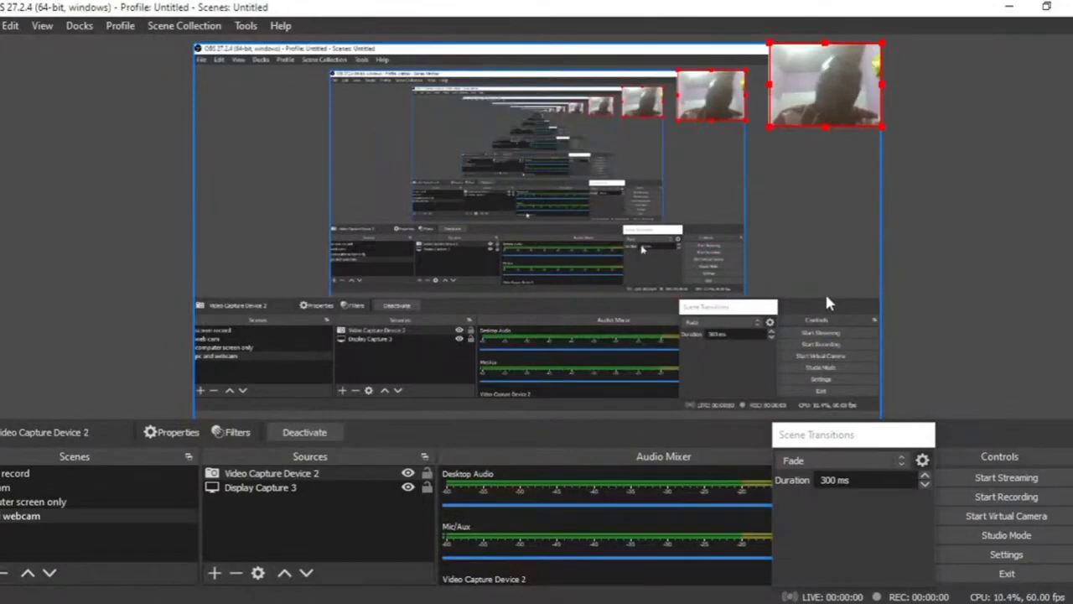
{"action": "left_click_drag", "start_coordinate": [808, 114], "coordinate": [808, 140]}
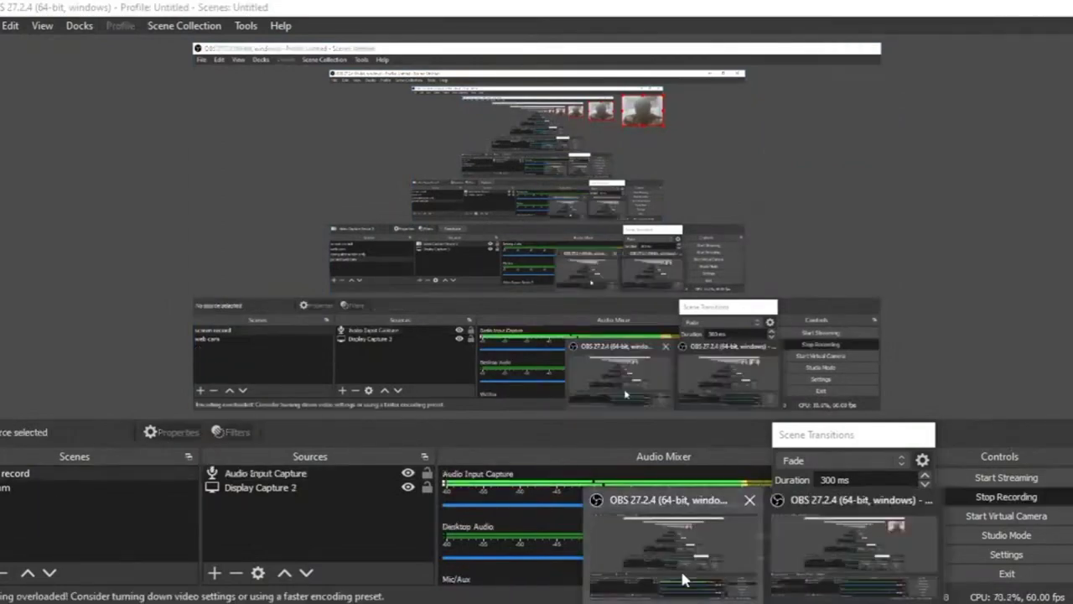
Select the display capture in the other OBS window, then return to the pc and webcam window
{"action": "left_click", "coordinate": [683, 578]}
{"action": "left_click", "coordinate": [452, 356]}
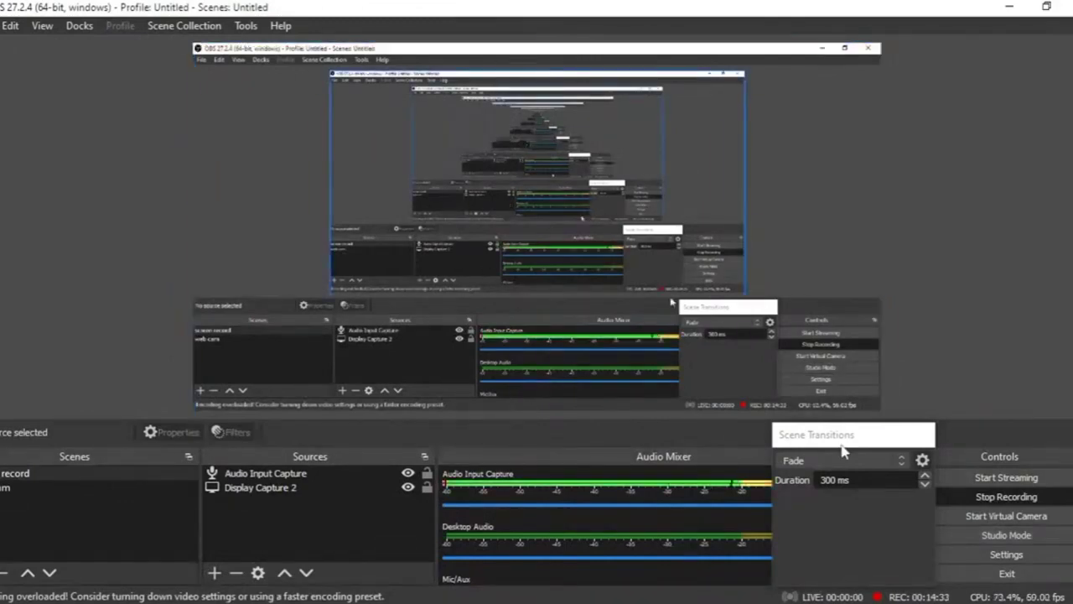
{"action": "mouse_move", "coordinate": [763, 603]}
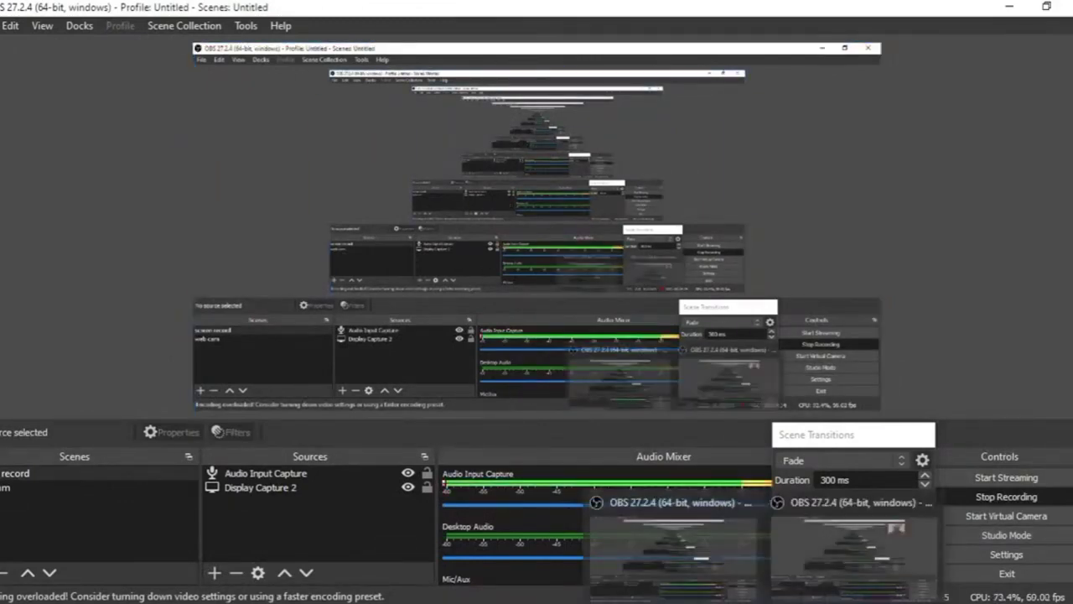
{"action": "left_click", "coordinate": [878, 597]}
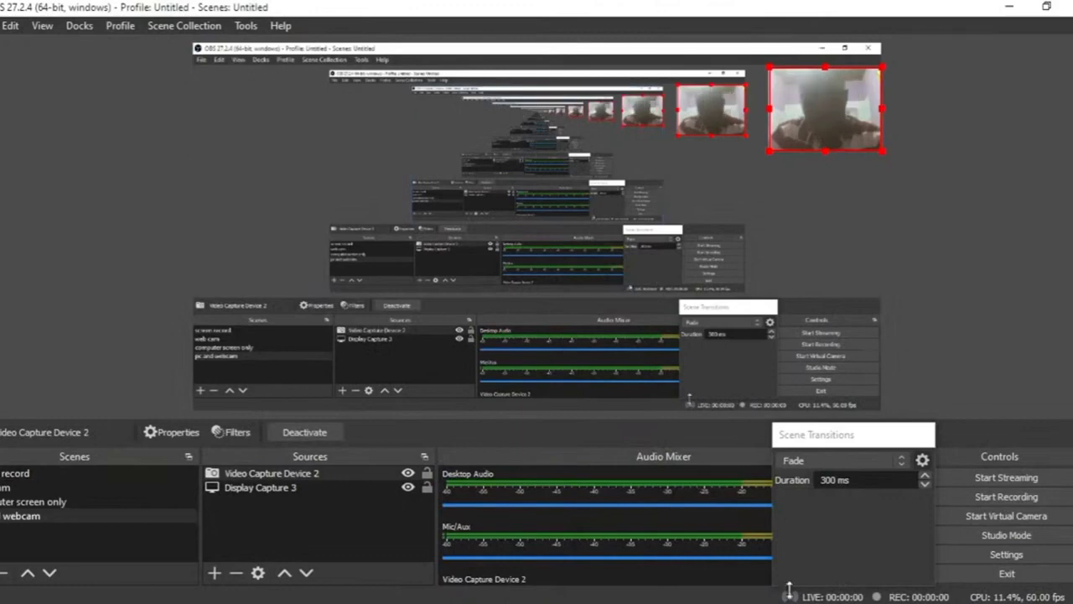
{"action": "mouse_move", "coordinate": [759, 602]}
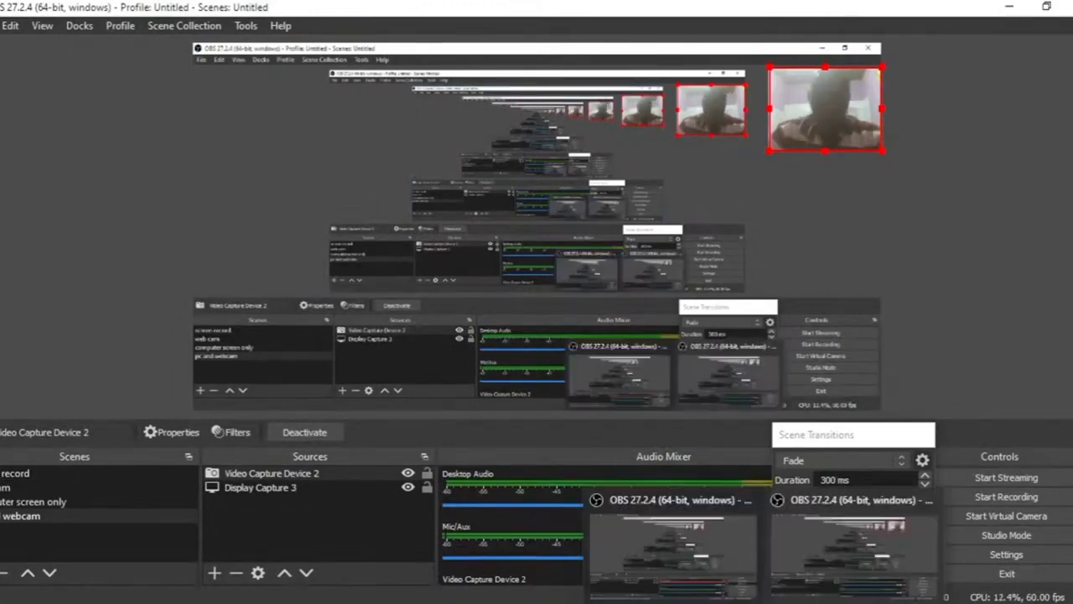